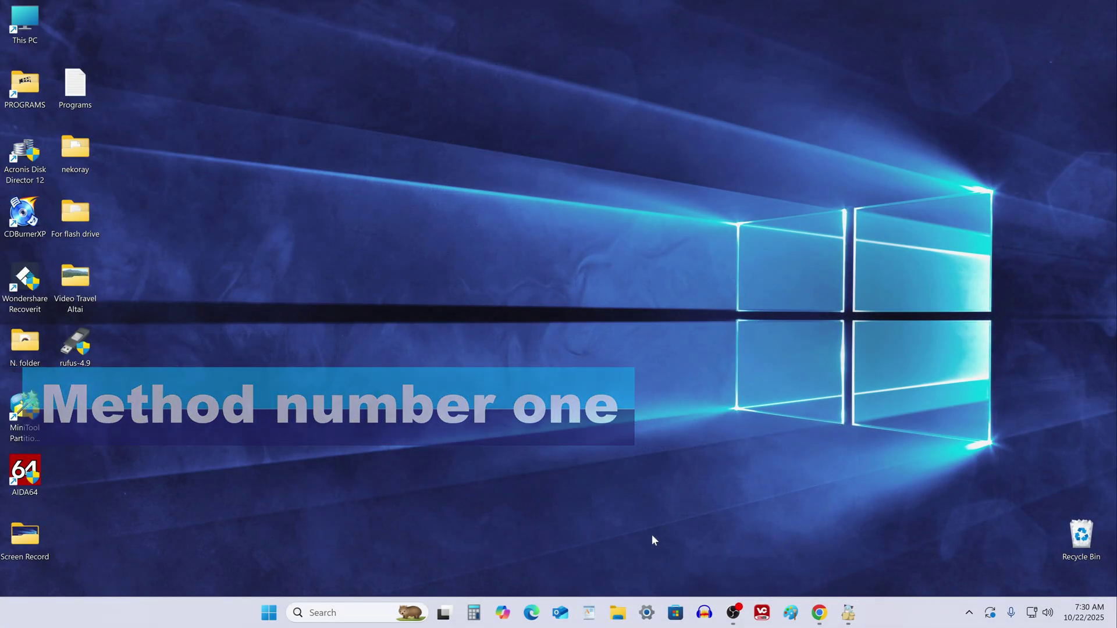
# Step: Open a new File Explorer window from the taskbar, showing Quick access and USB (D:)
pyautogui.click(618, 613)
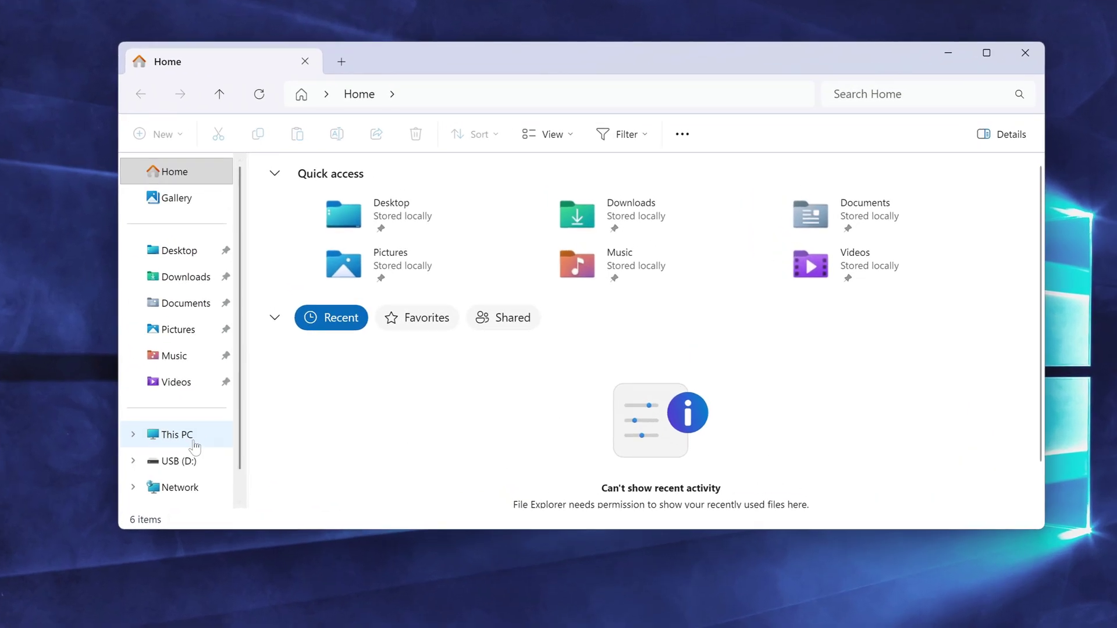
# Step: Confirm USB (D:) shows 57.2 GB free of 57.2 GB under This PC, then close Explorer
pyautogui.click(278, 371)
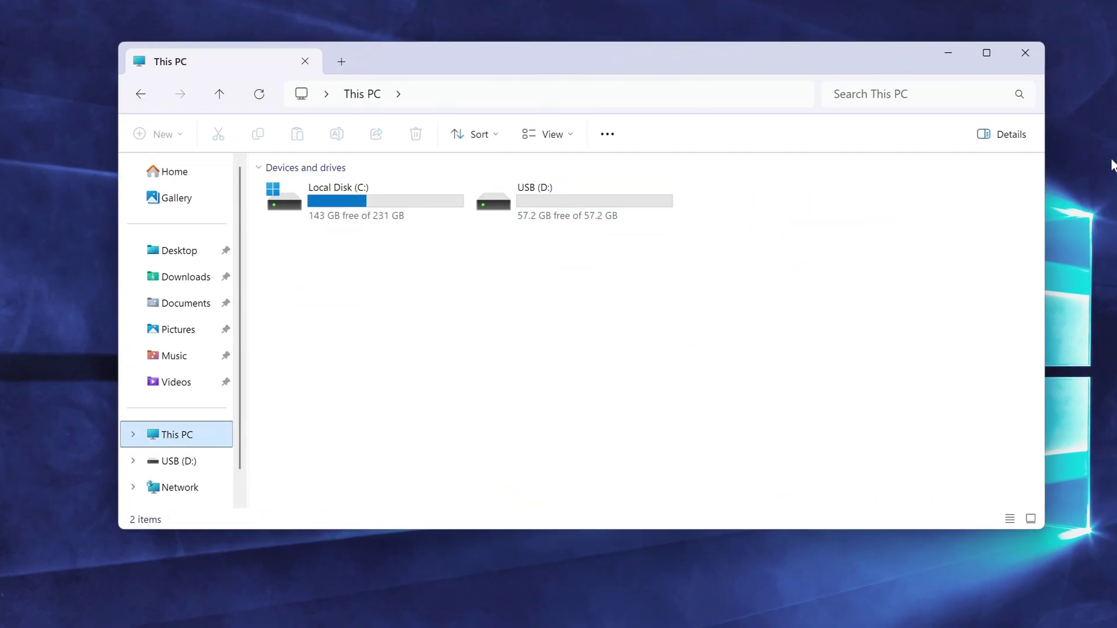
pyautogui.click(1029, 53)
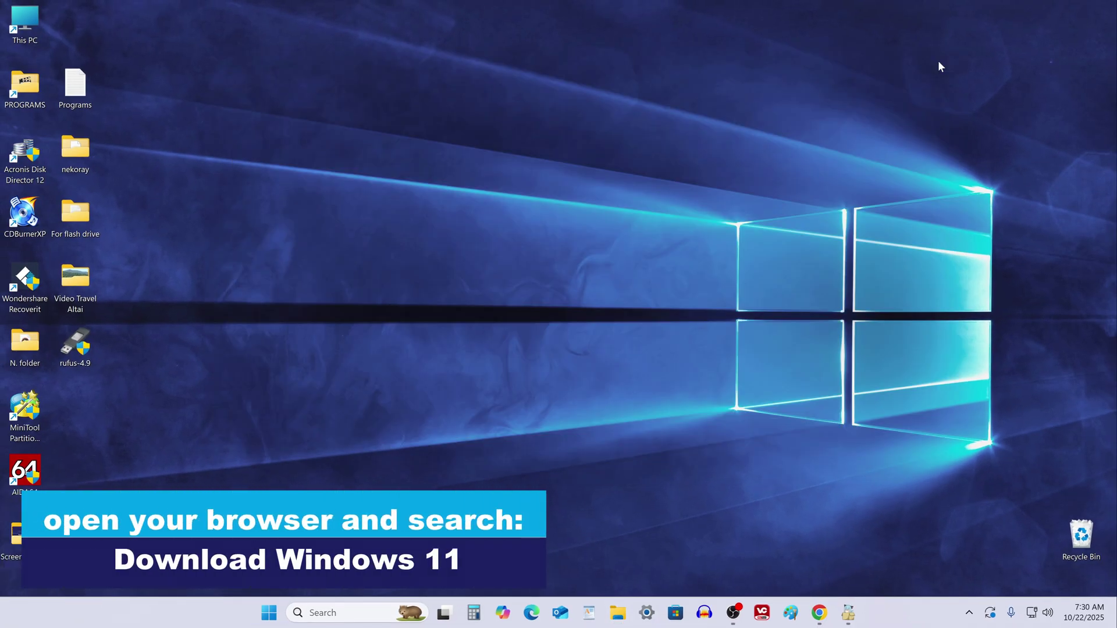
# Step: In Chrome, expand the tutorial video's description and follow its Windows 11 Download Page link
pyautogui.click(819, 614)
pyautogui.scroll(-5, 229, 454)
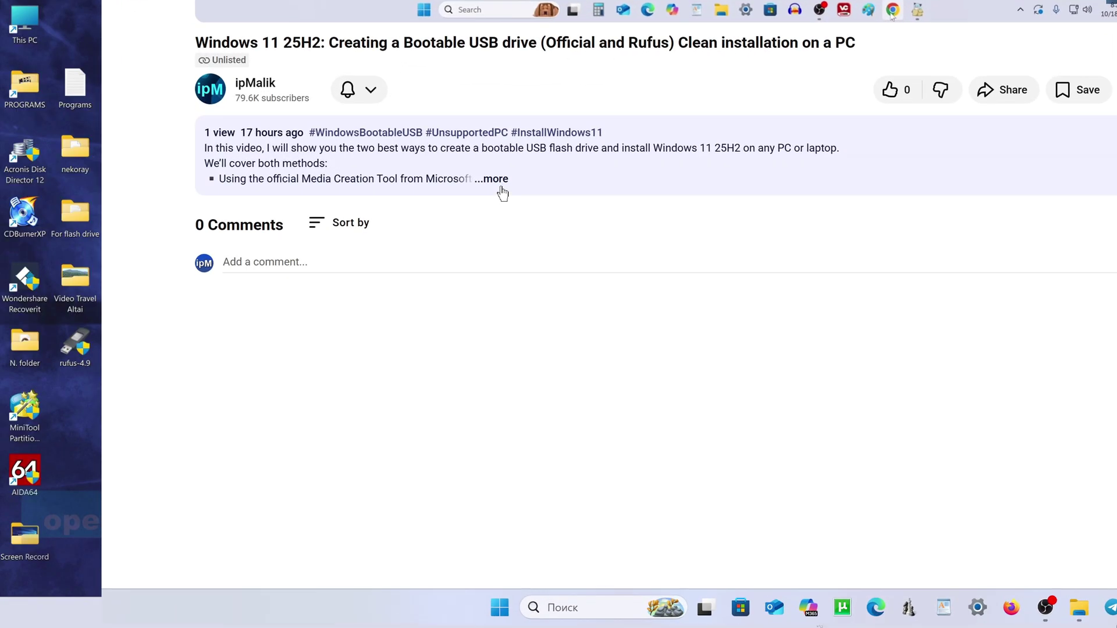
pyautogui.click(499, 180)
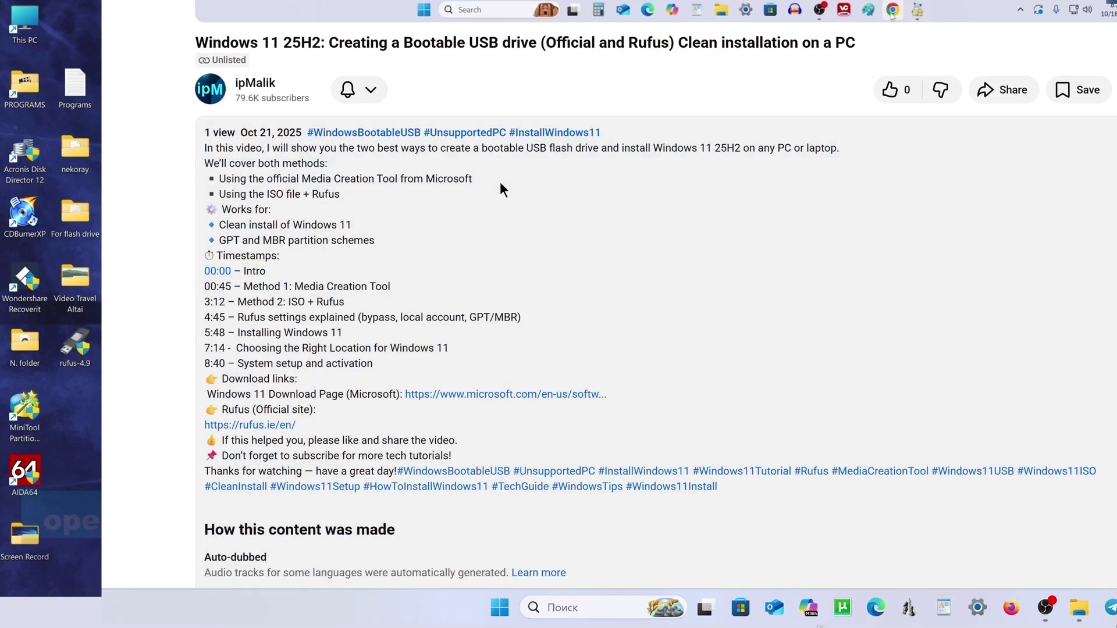
pyautogui.moveTo(207, 394); pyautogui.dragTo(398, 398)
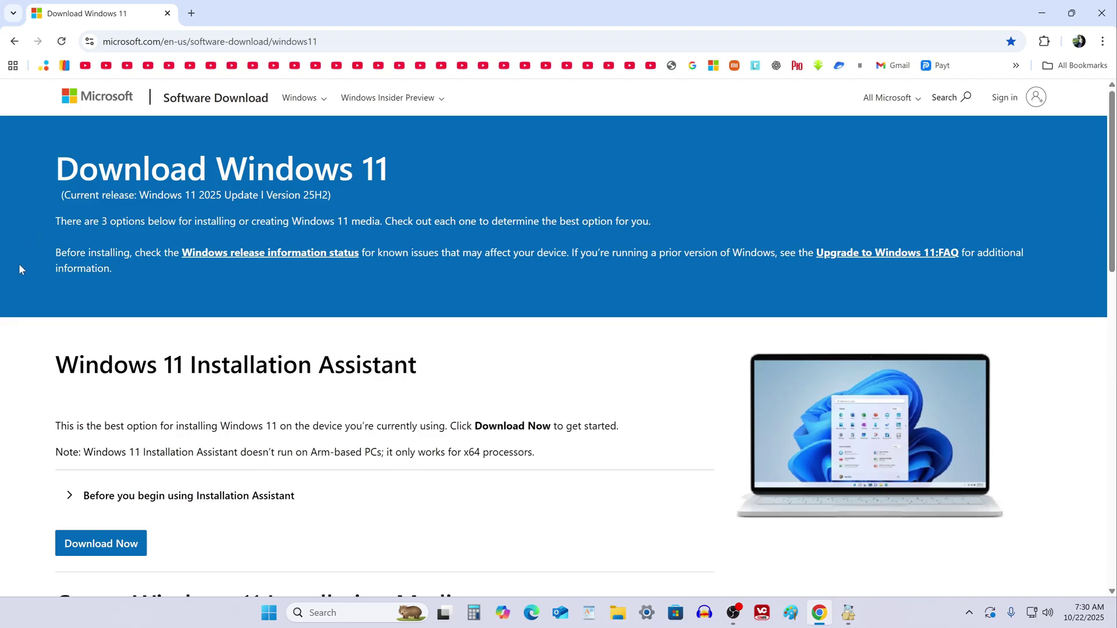
# Step: Download MediaCreationTool.exe (20.4 MB) from Create Windows 11 Installation Media, then close Chrome
pyautogui.scroll(-6, 19, 267)
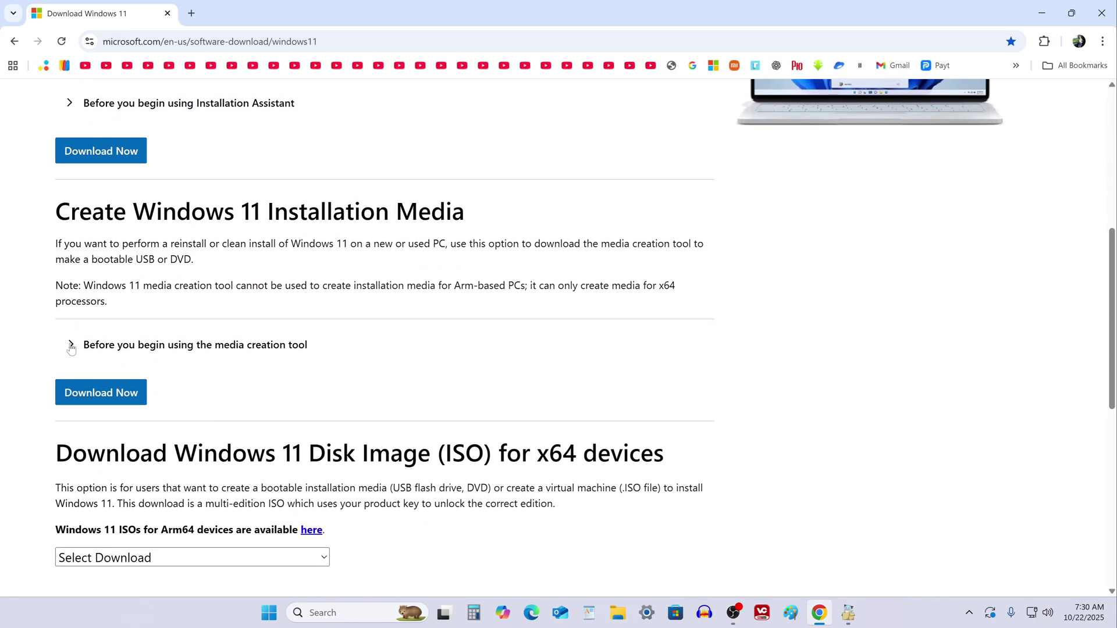
pyautogui.click(70, 346)
pyautogui.scroll(-6, 23, 399)
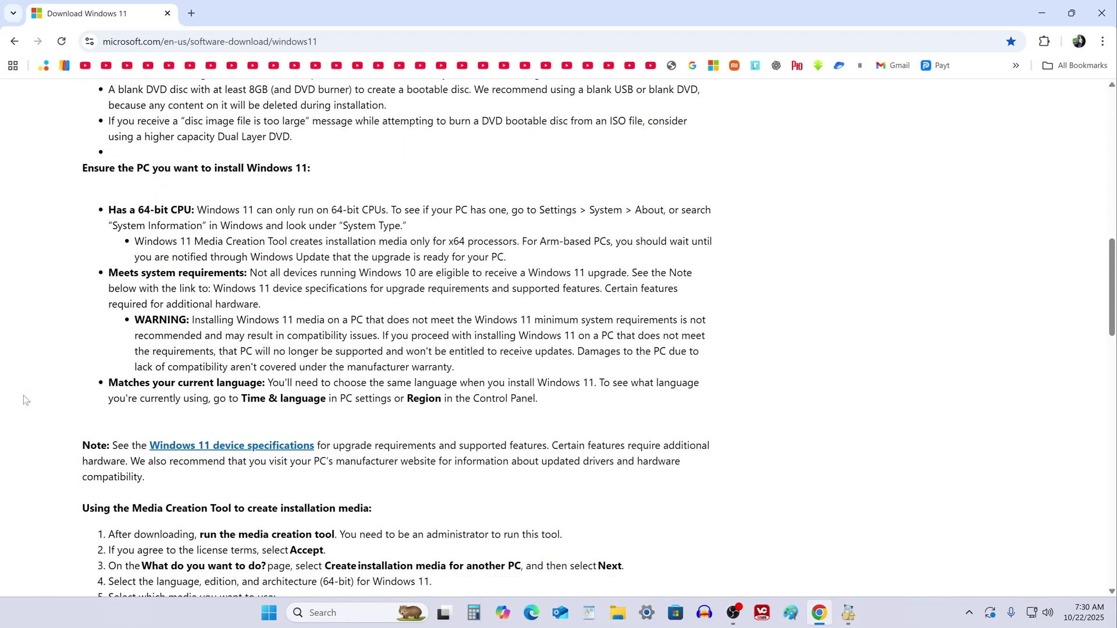
pyautogui.scroll(5, 23, 400)
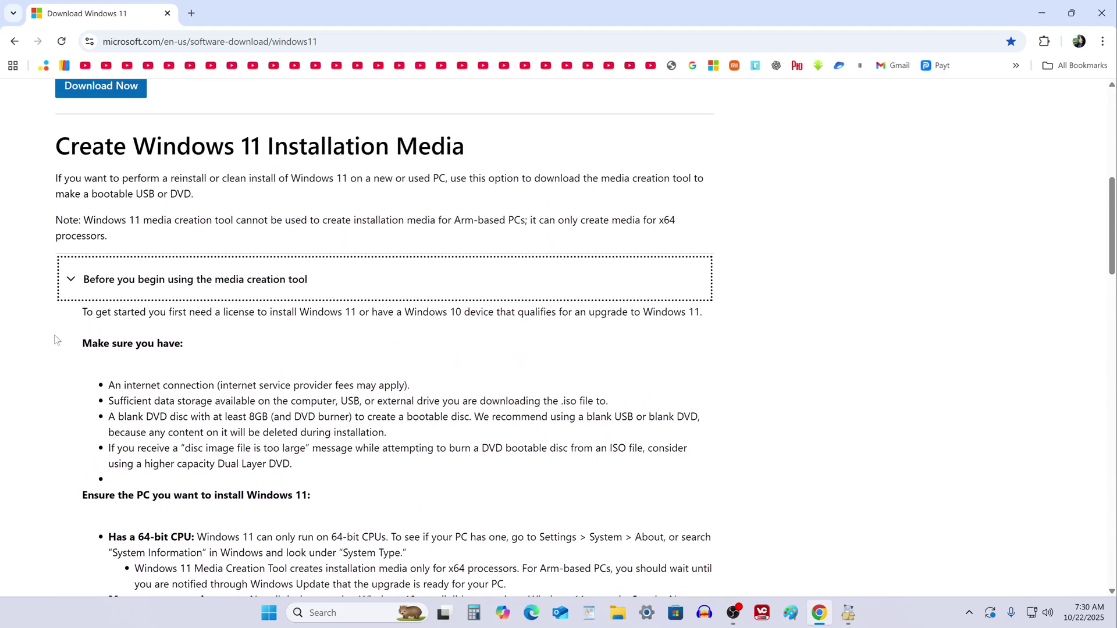
pyautogui.click(70, 282)
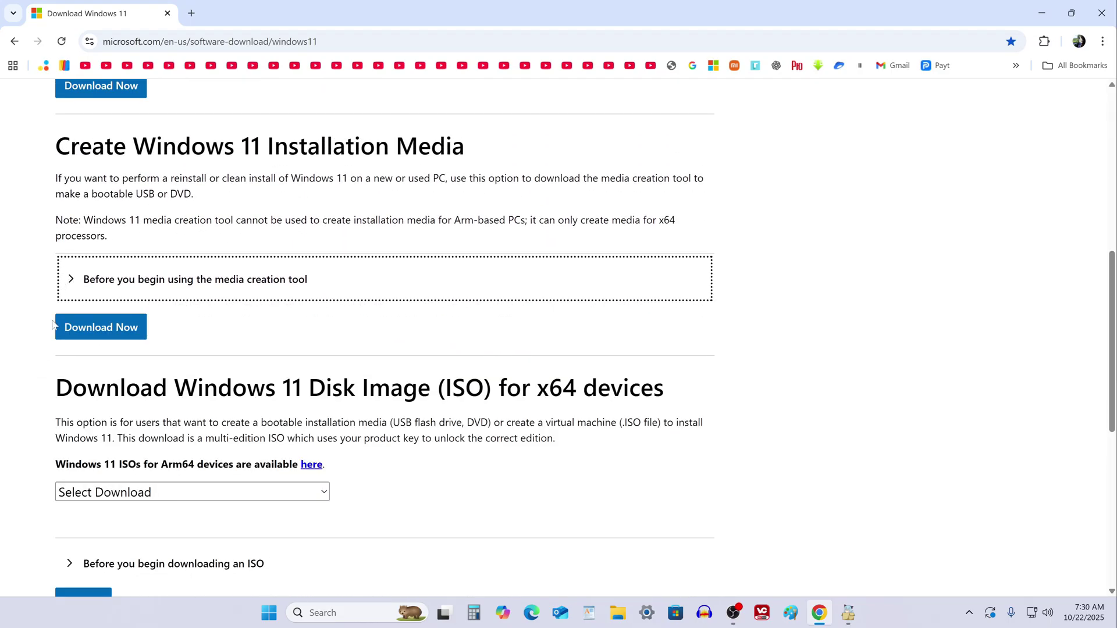
pyautogui.click(134, 335)
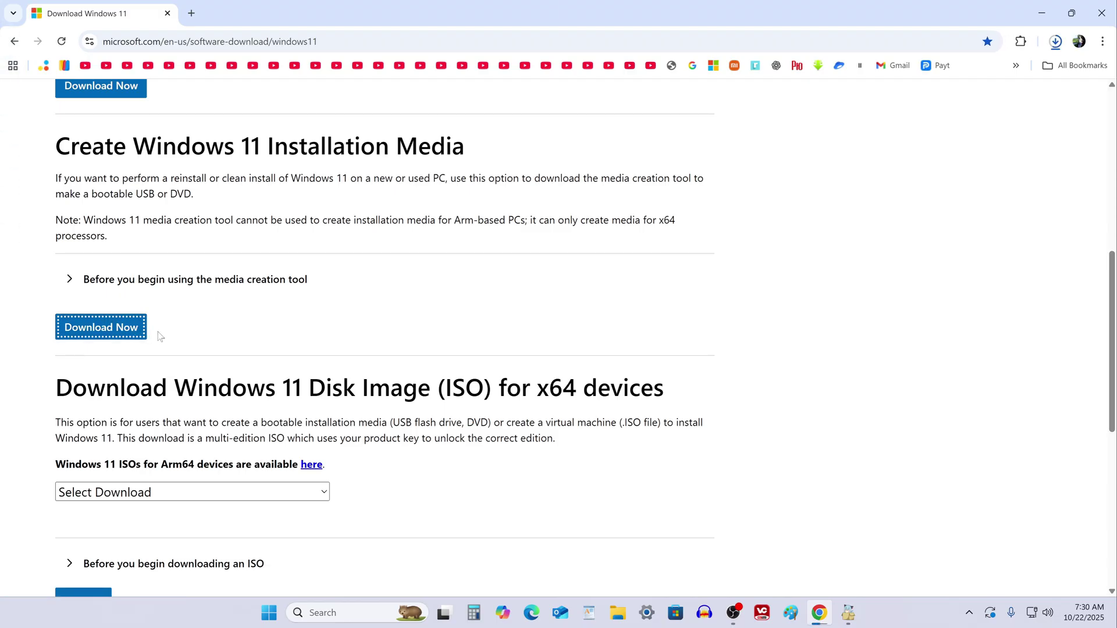
pyautogui.click(1099, 12)
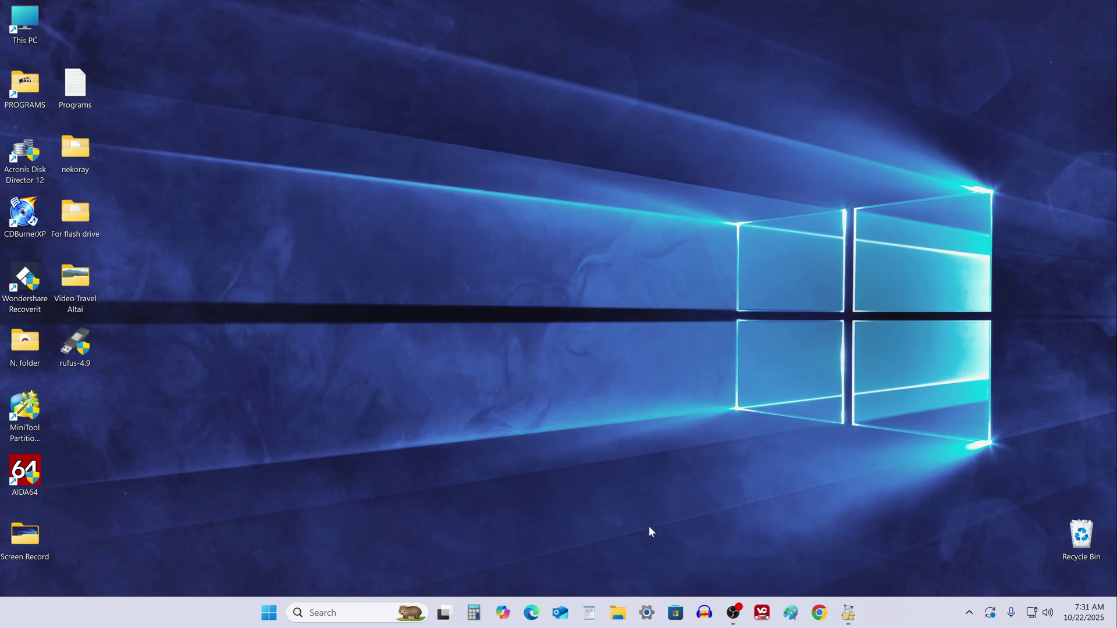
# Step: Run MediaCreationTool from the Downloads folder in File Explorer
pyautogui.press('super+e')
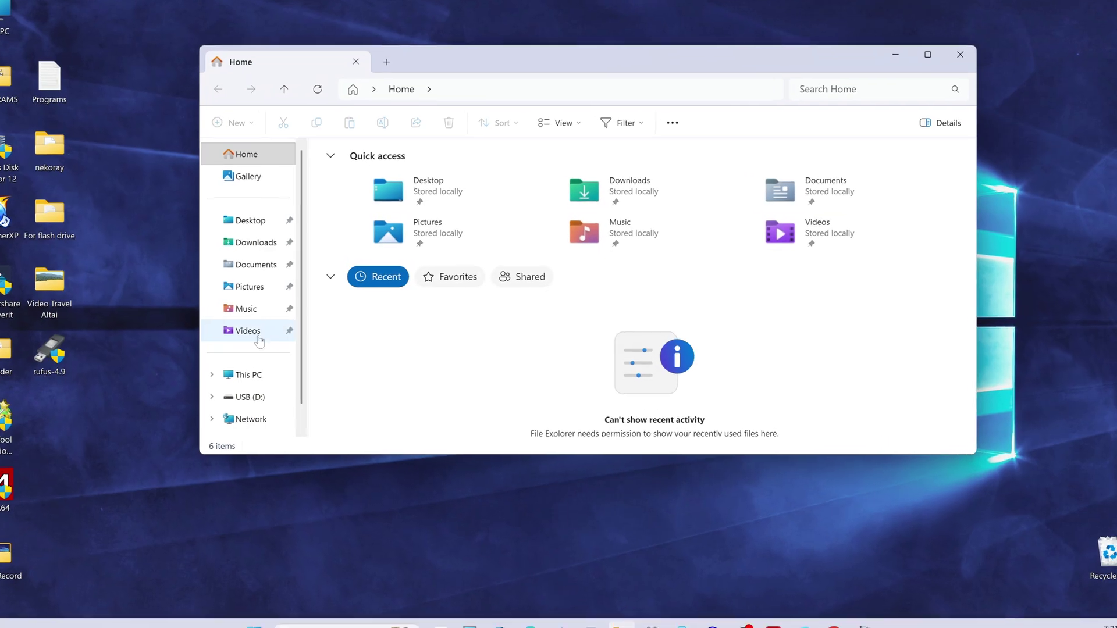
pyautogui.click(256, 242)
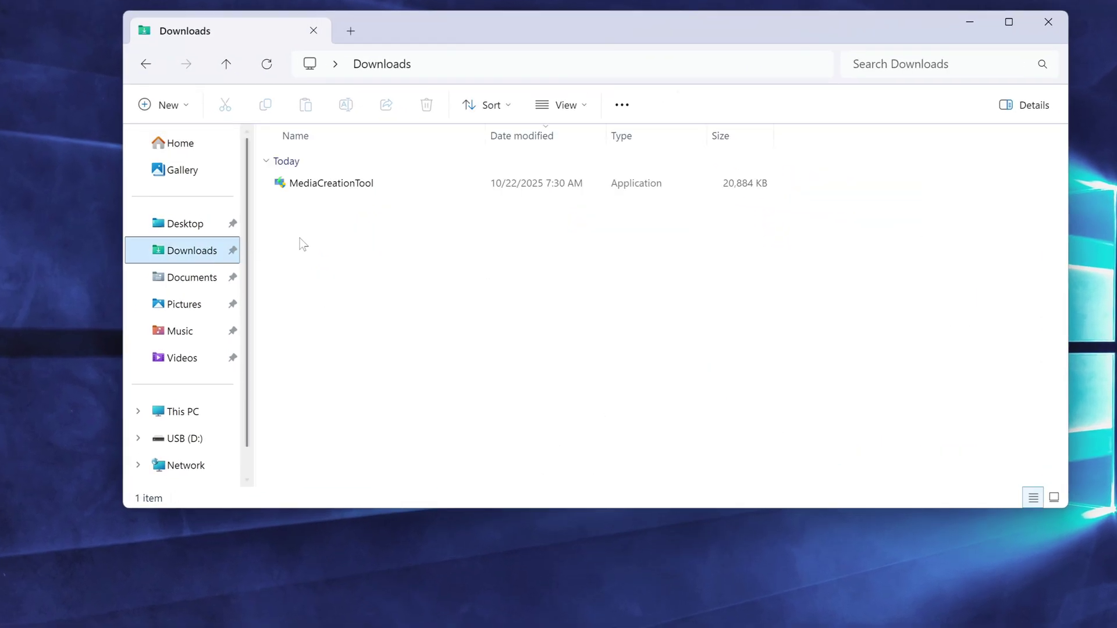
pyautogui.doubleClick(338, 184)
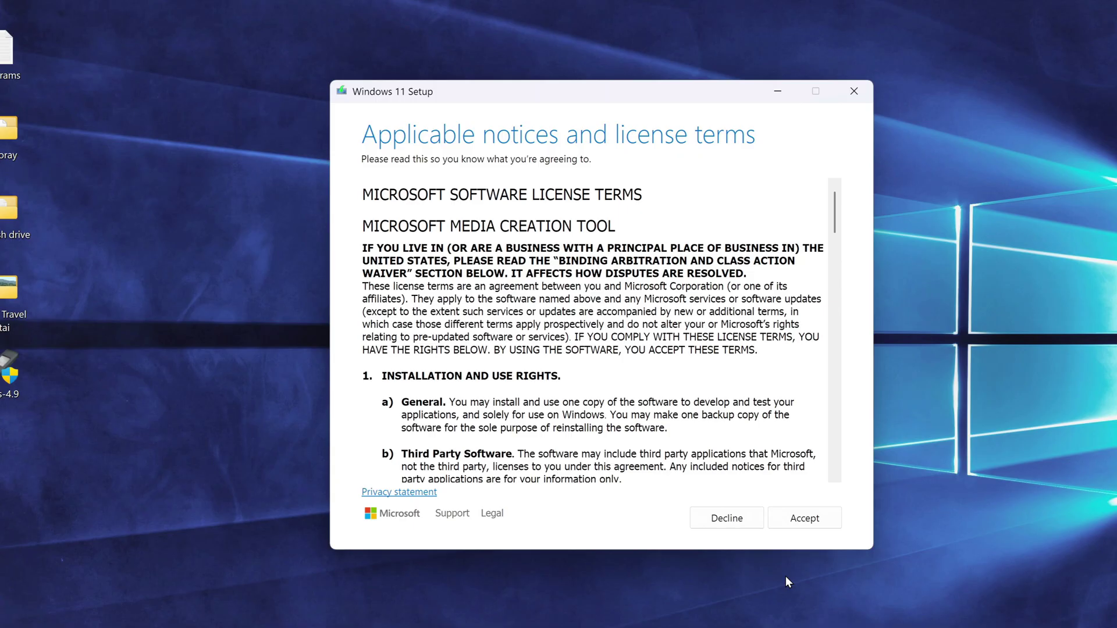
# Step: Accept the license, keep English (United States) with recommended options off, and write Windows 11 to USB drive D:
pyautogui.click(791, 524)
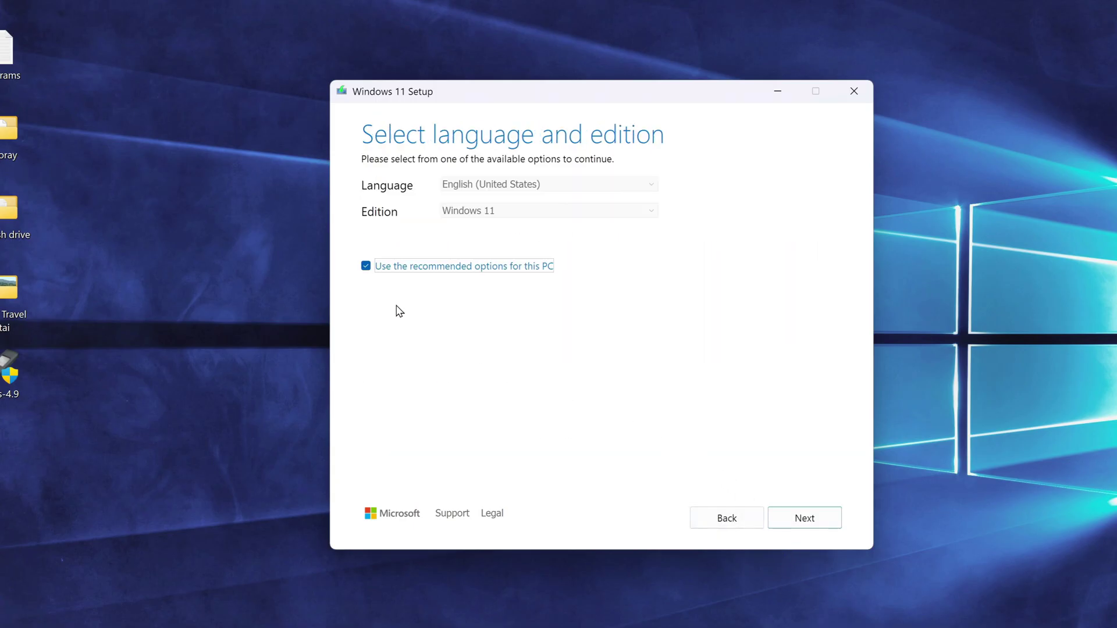
pyautogui.click(366, 267)
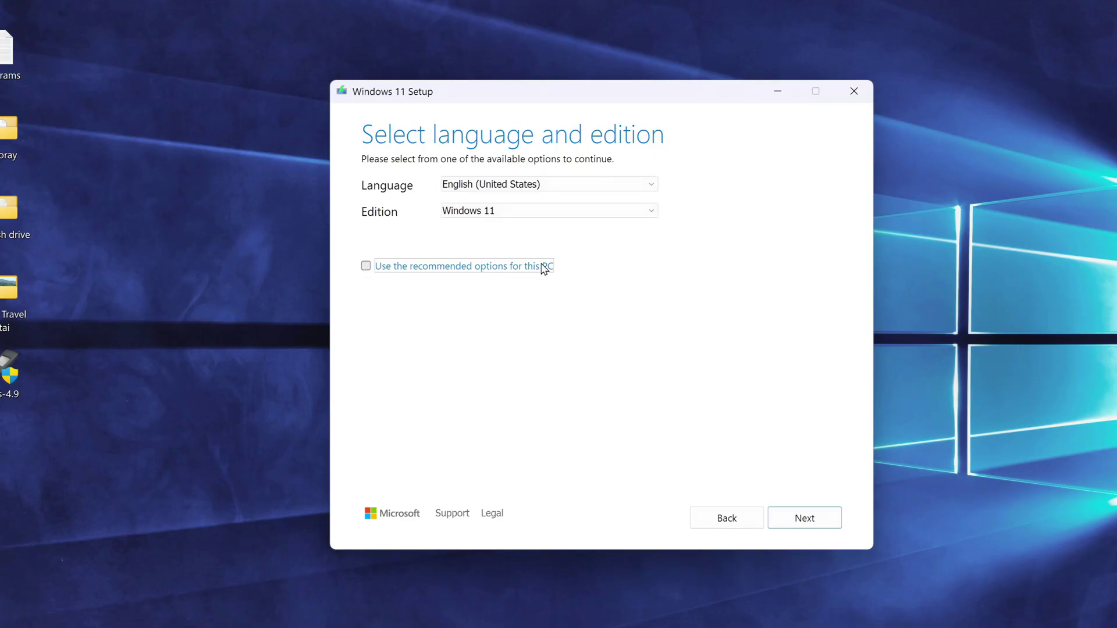
pyautogui.click(648, 188)
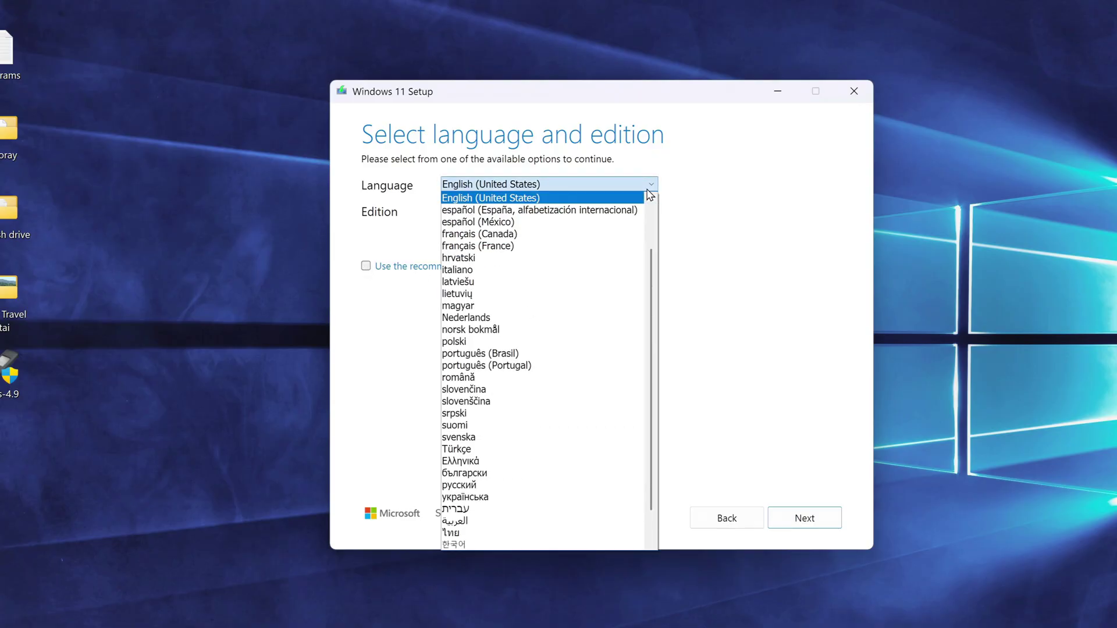
pyautogui.click(689, 229)
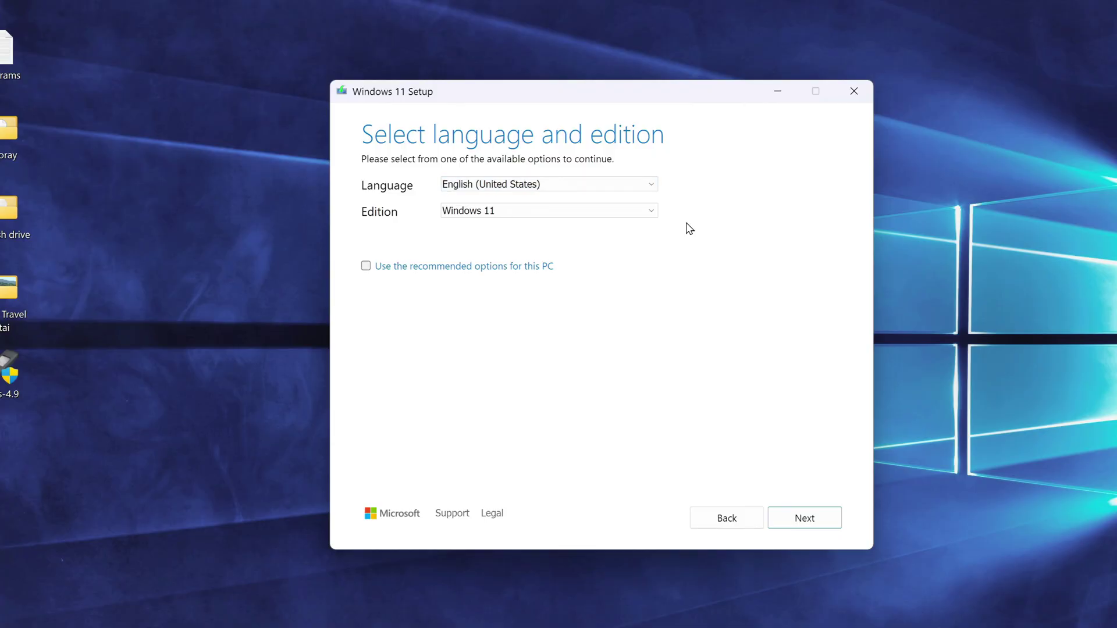
pyautogui.click(798, 530)
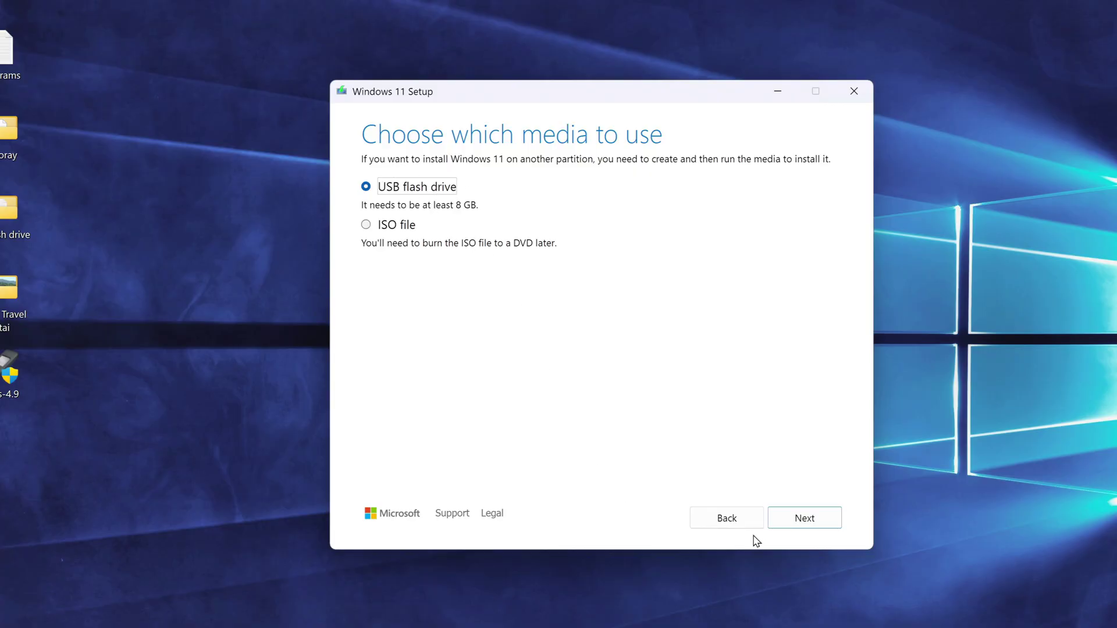
pyautogui.click(784, 527)
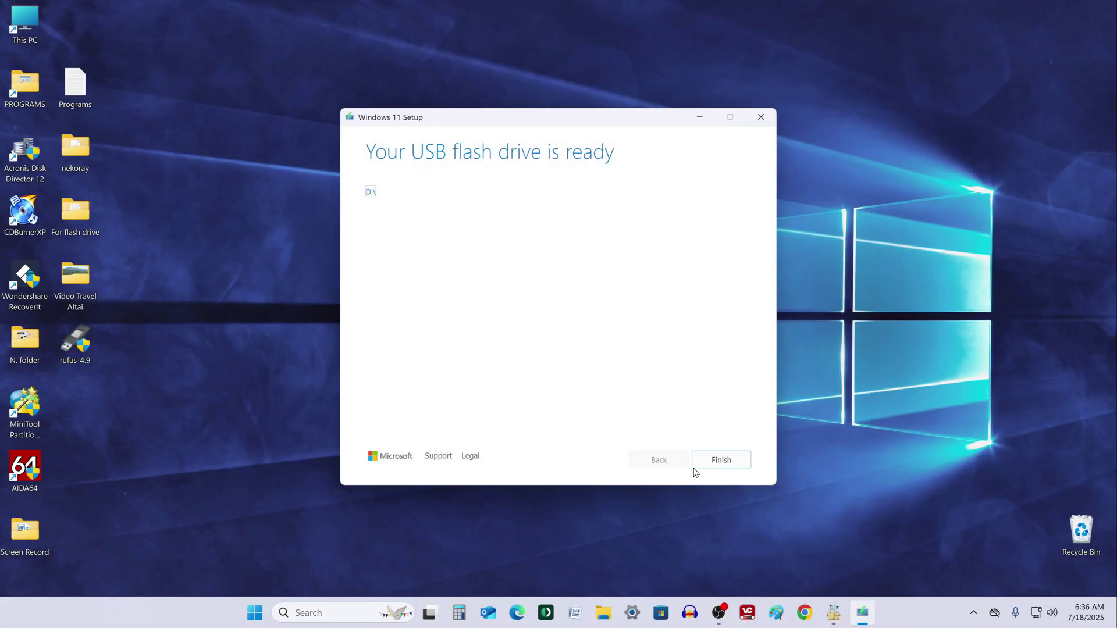
# Step: Finish setup and check that ESD-USB (D:) holds boot, efi, sources and setup files
pyautogui.click(706, 469)
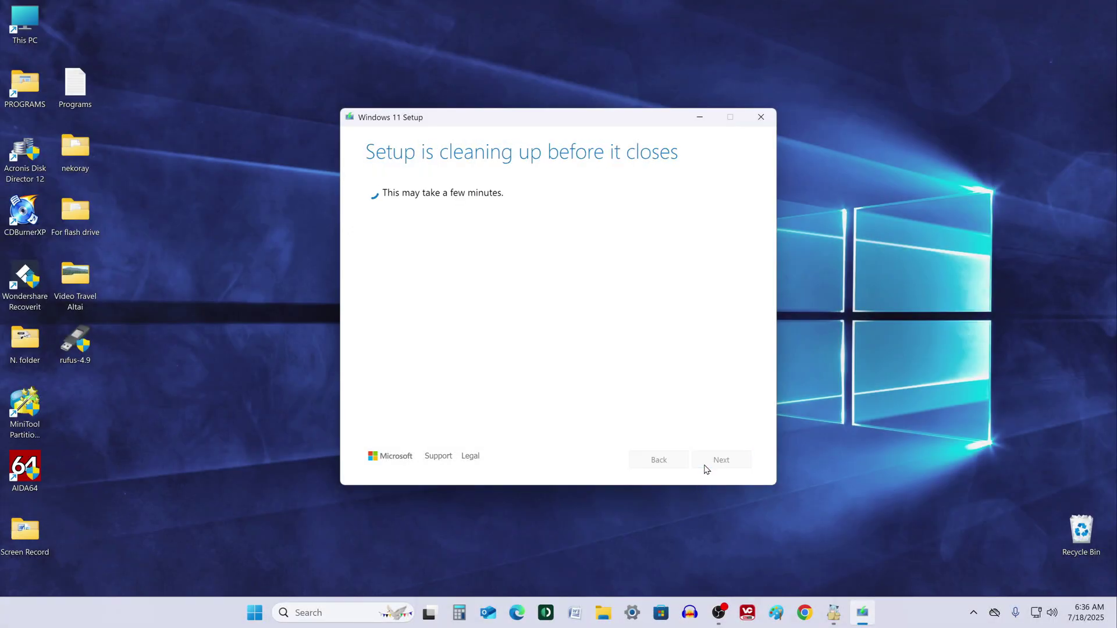
pyautogui.click(618, 613)
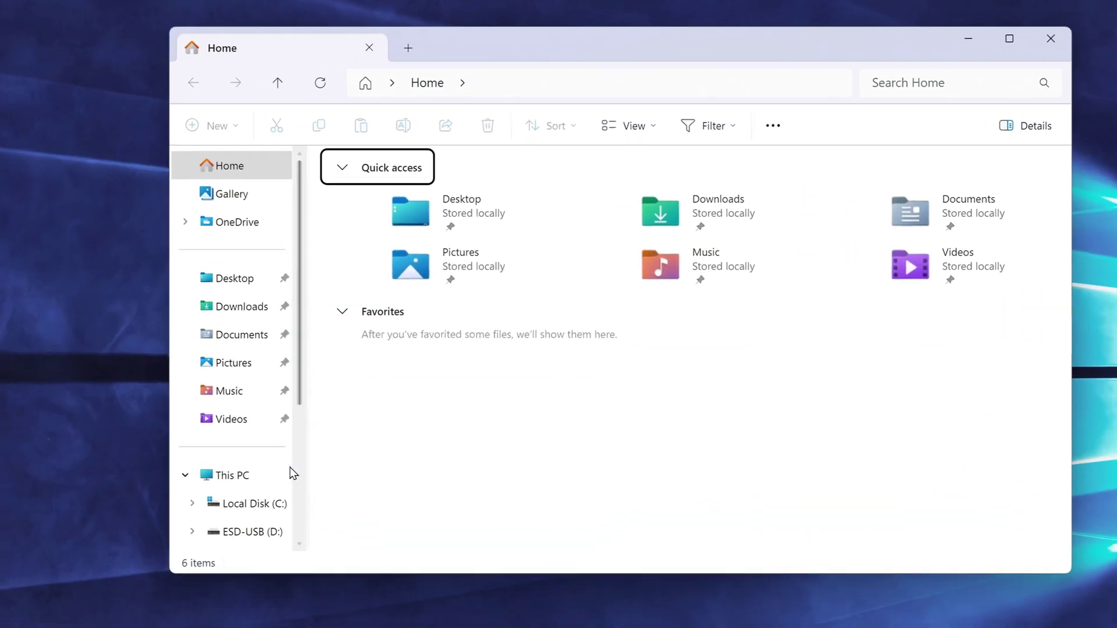
pyautogui.click(266, 479)
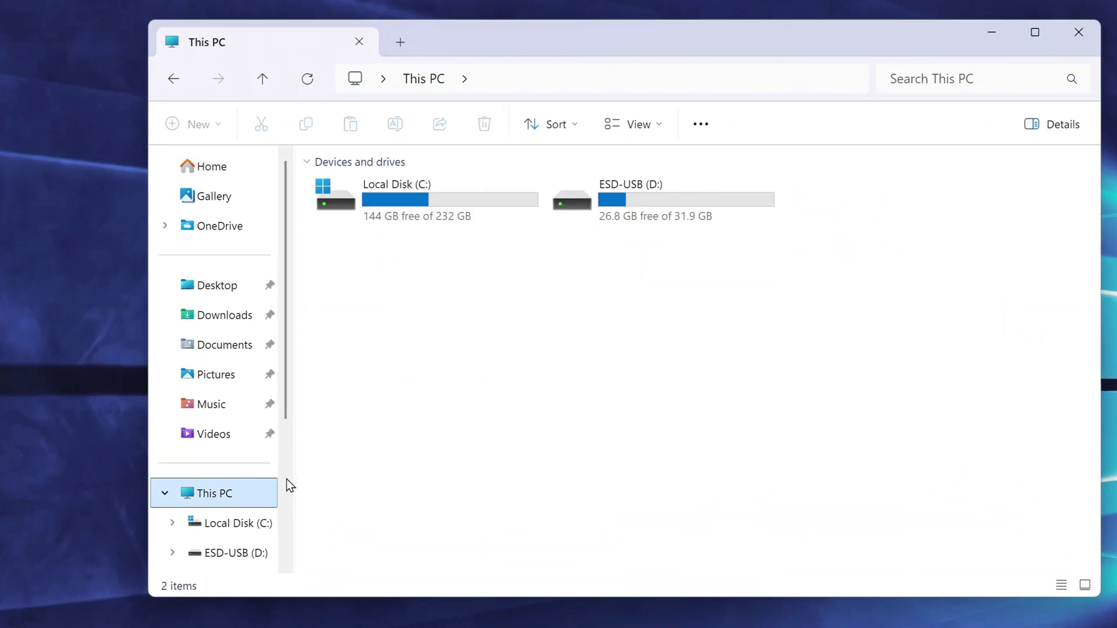
pyautogui.doubleClick(624, 205)
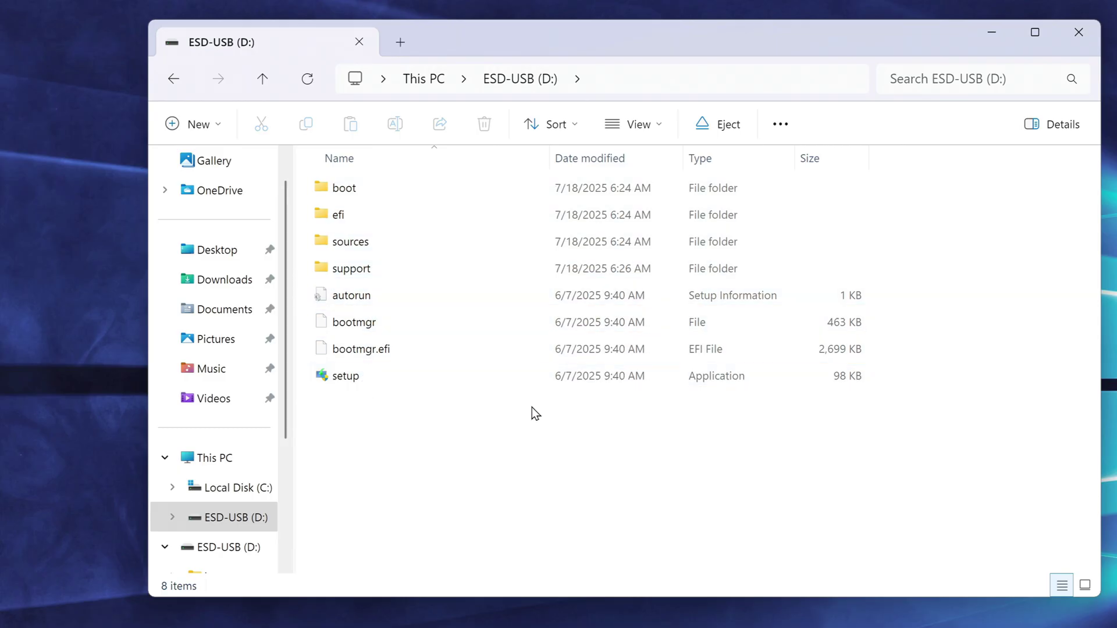
pyautogui.click(1093, 39)
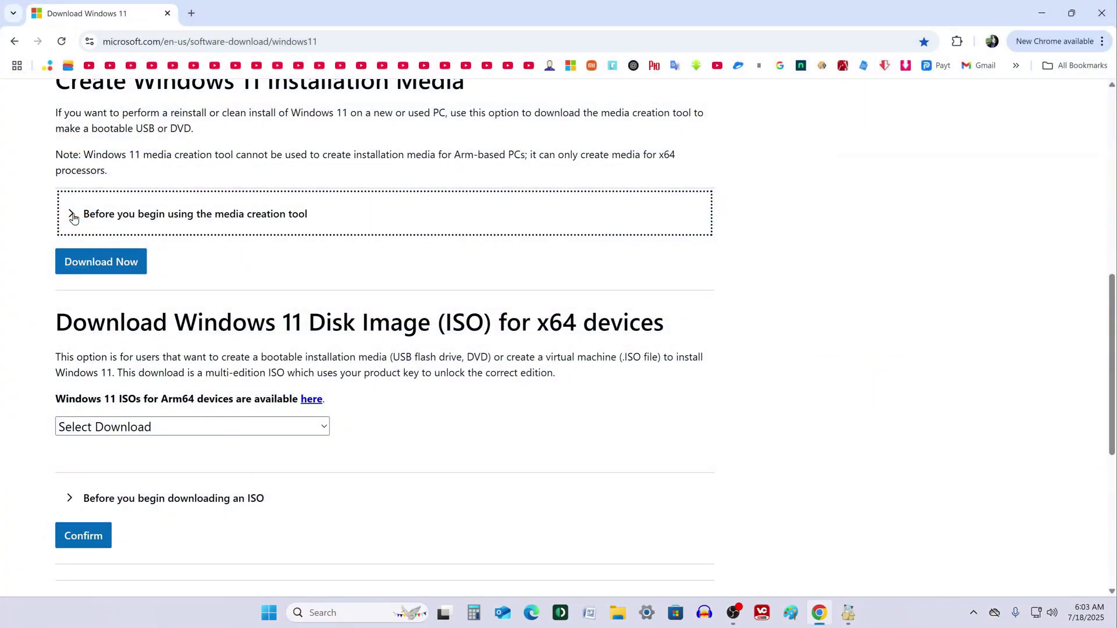
# Step: Re-download the media creation tool, close Chrome, and launch it from the Downloads folder
pyautogui.click(131, 265)
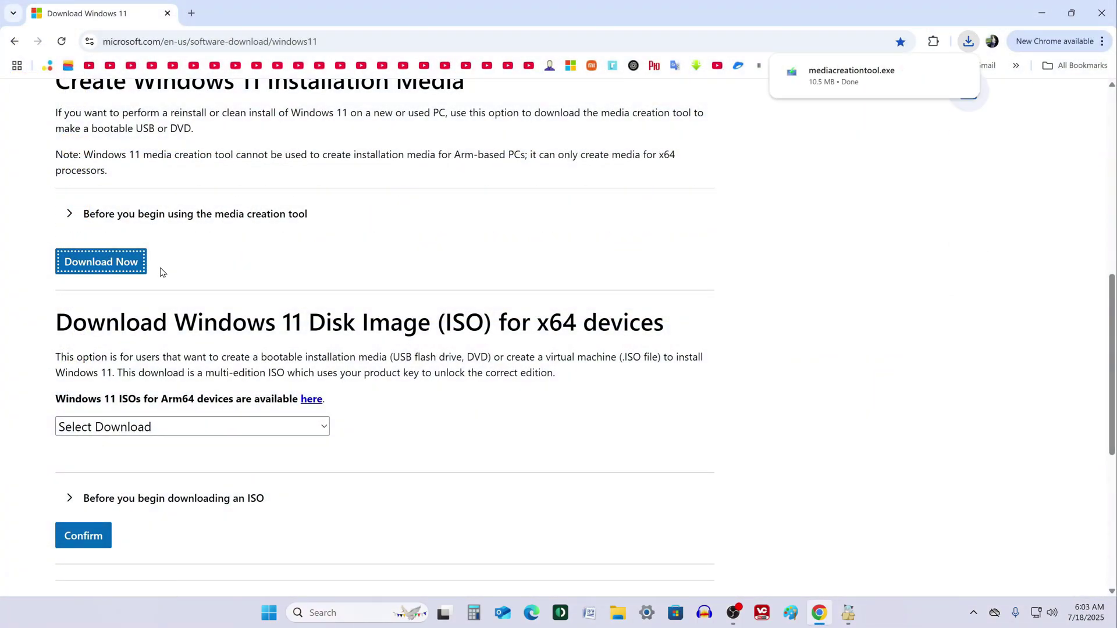
pyautogui.click(1102, 13)
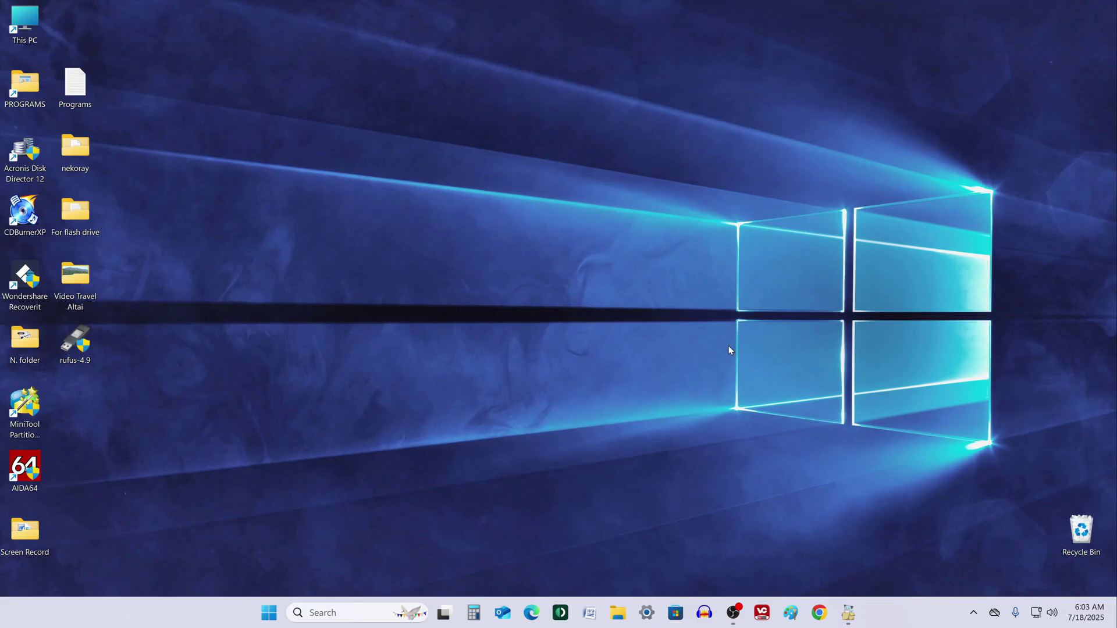
pyautogui.click(617, 613)
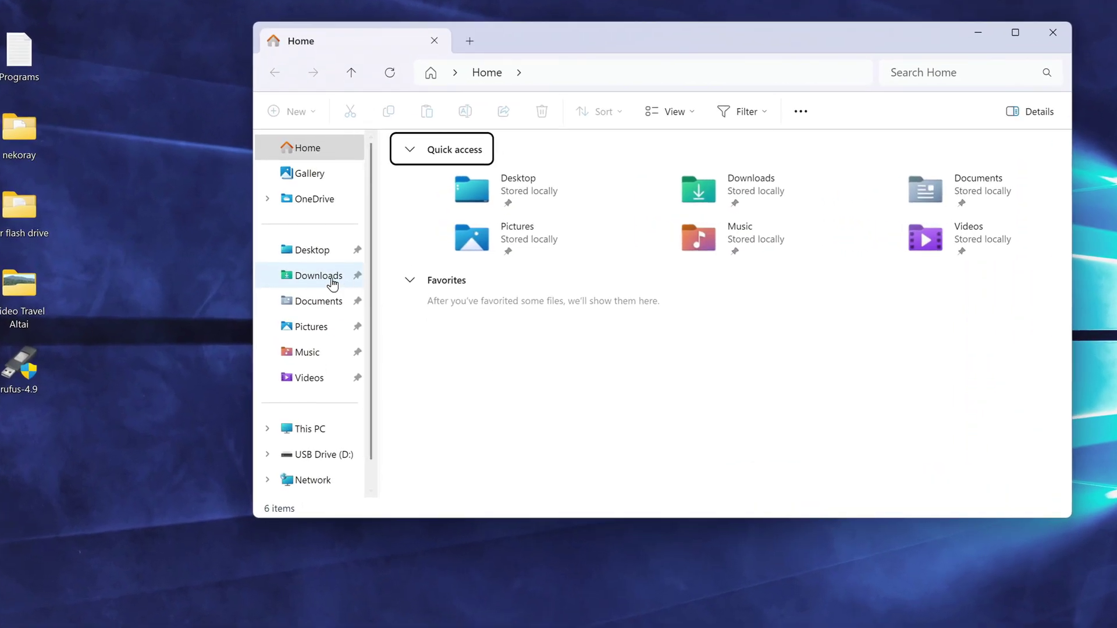
pyautogui.click(329, 270)
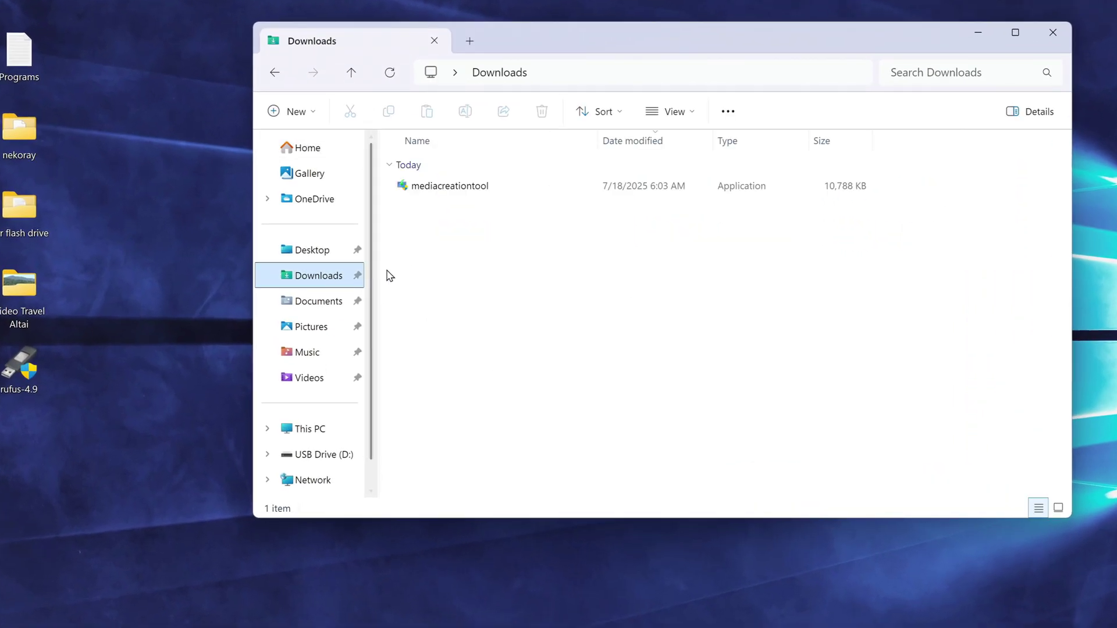
pyautogui.doubleClick(443, 189)
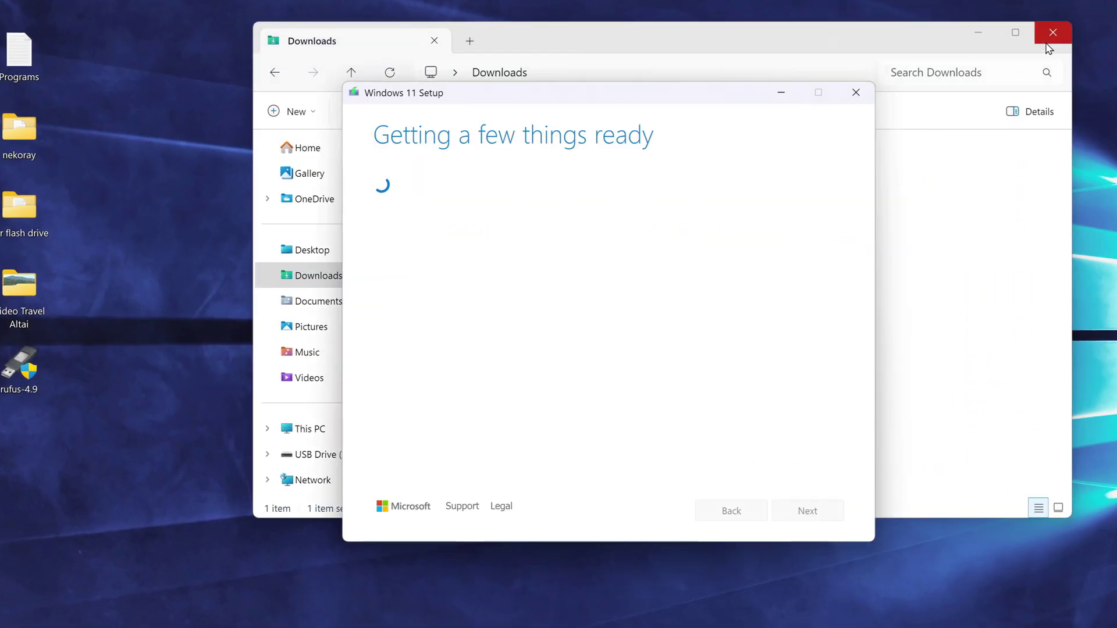
pyautogui.click(1049, 47)
# Step: Accept the license, keep English (United States) Windows 11, and choose ISO file as the media
pyautogui.click(791, 578)
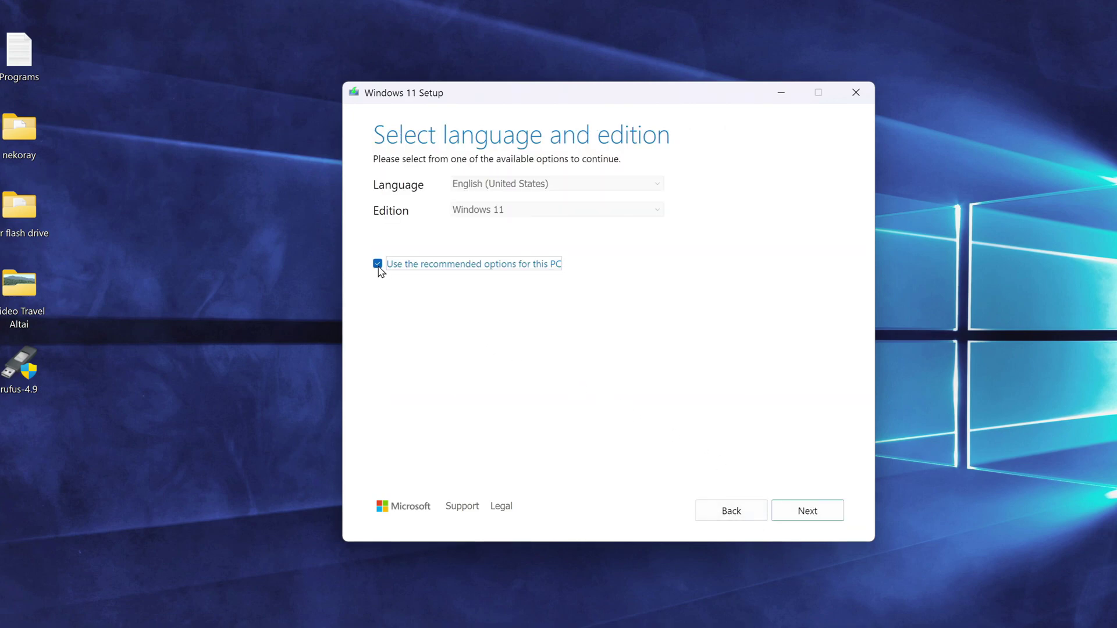
pyautogui.click(378, 265)
pyautogui.click(653, 189)
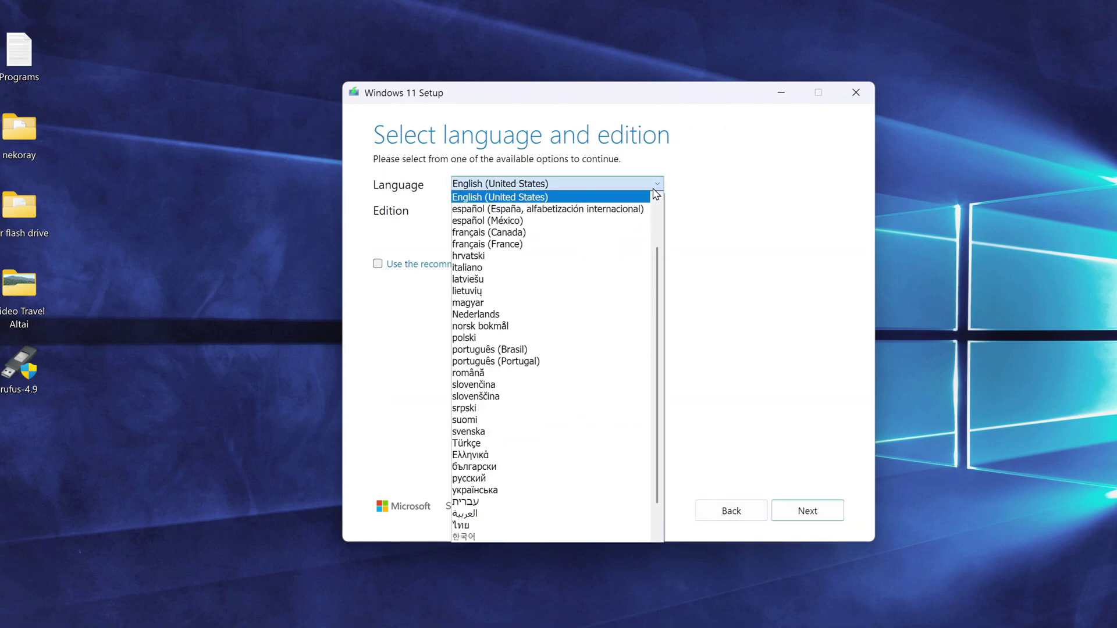
pyautogui.click(694, 227)
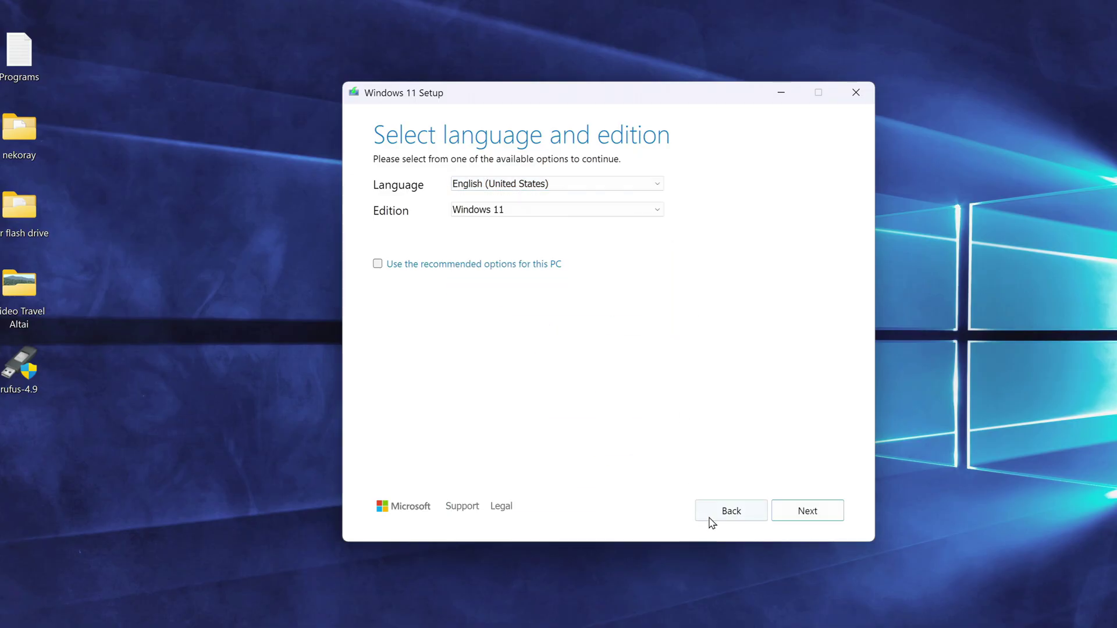
pyautogui.click(801, 522)
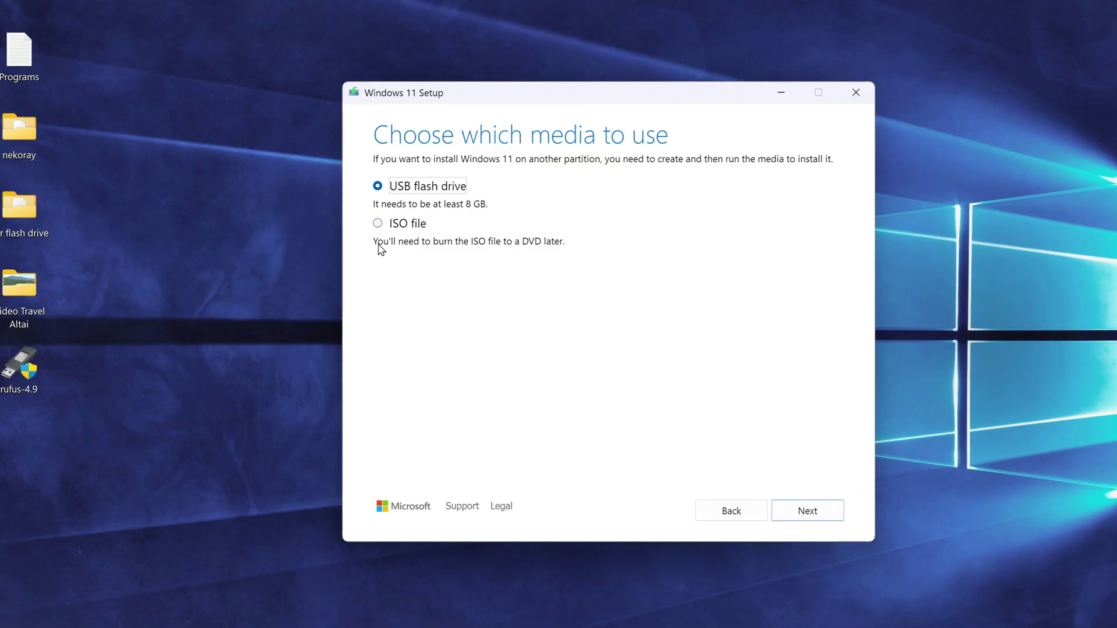
pyautogui.click(377, 225)
# Step: Save the image as Windows.iso on the Desktop and finish the media creation setup
pyautogui.click(788, 515)
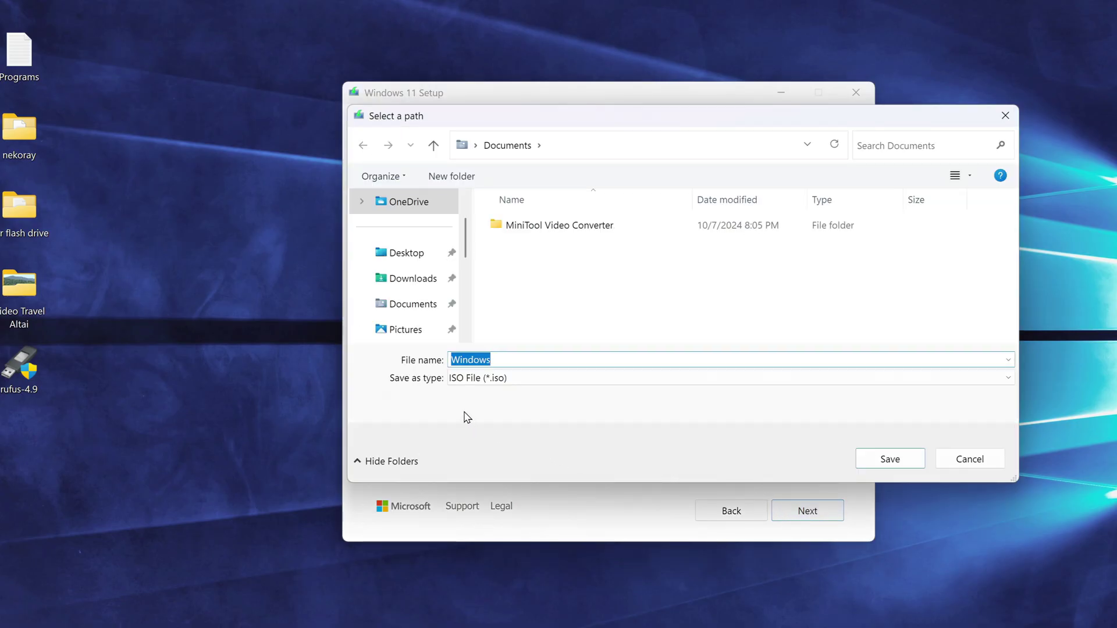
pyautogui.click(414, 259)
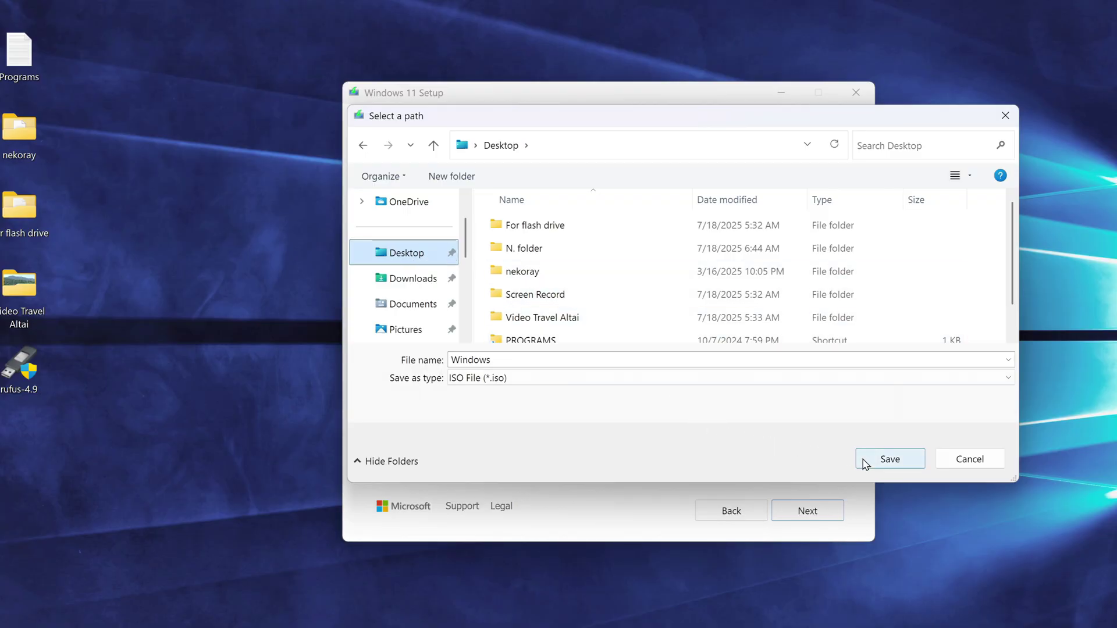
pyautogui.click(865, 464)
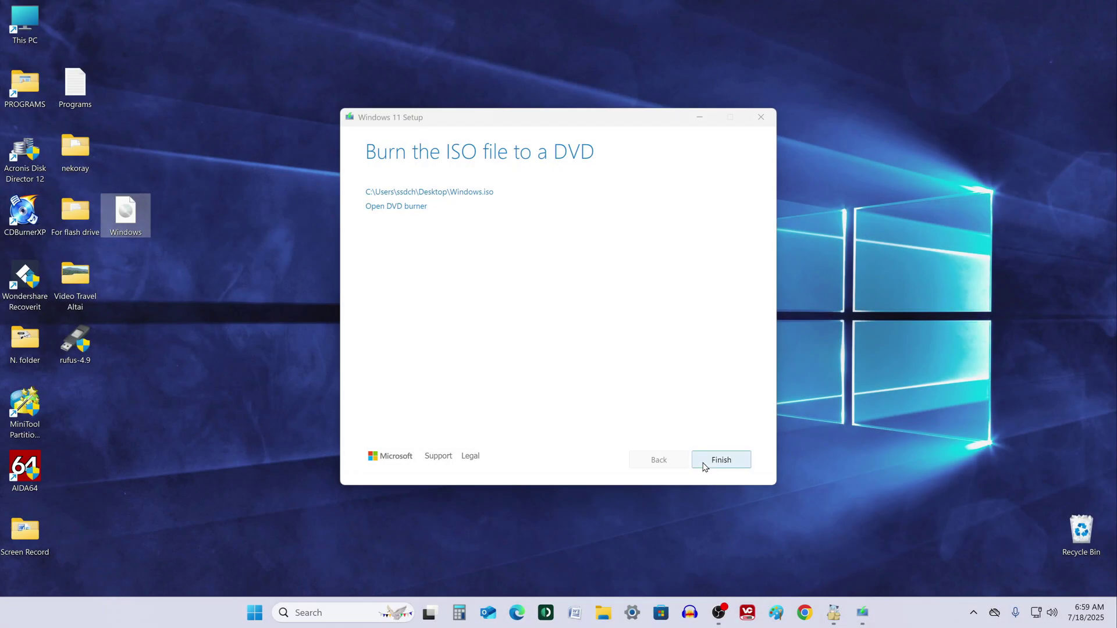
pyautogui.click(705, 464)
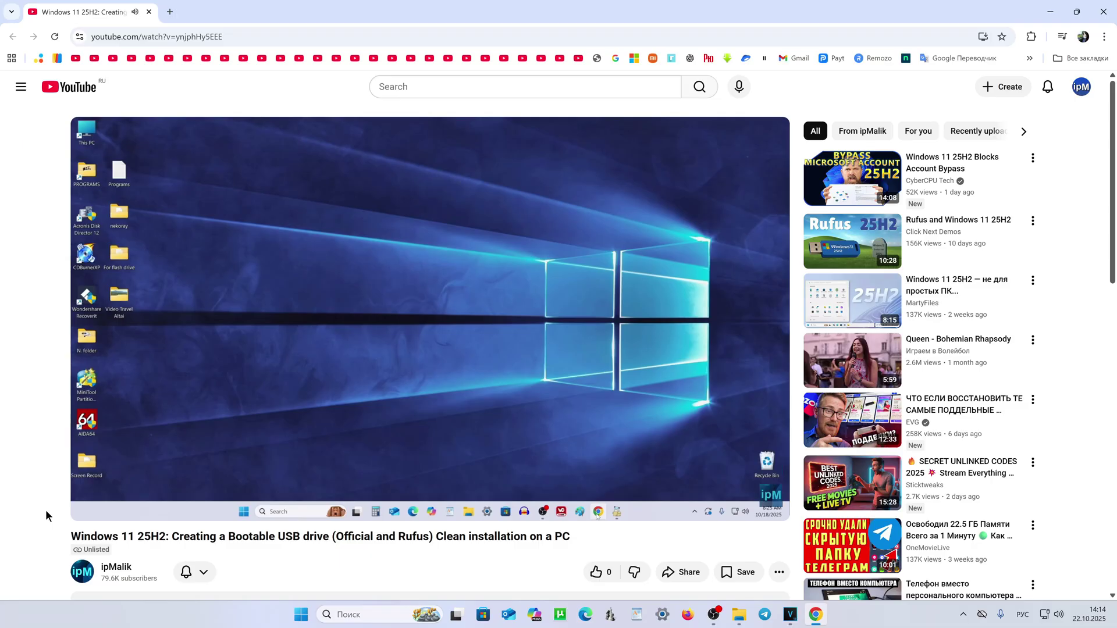
# Step: Open rufus.ie from the video description, download rufus-4.11.exe (1,891 KB), then close Chrome
pyautogui.scroll(-6, 45, 510)
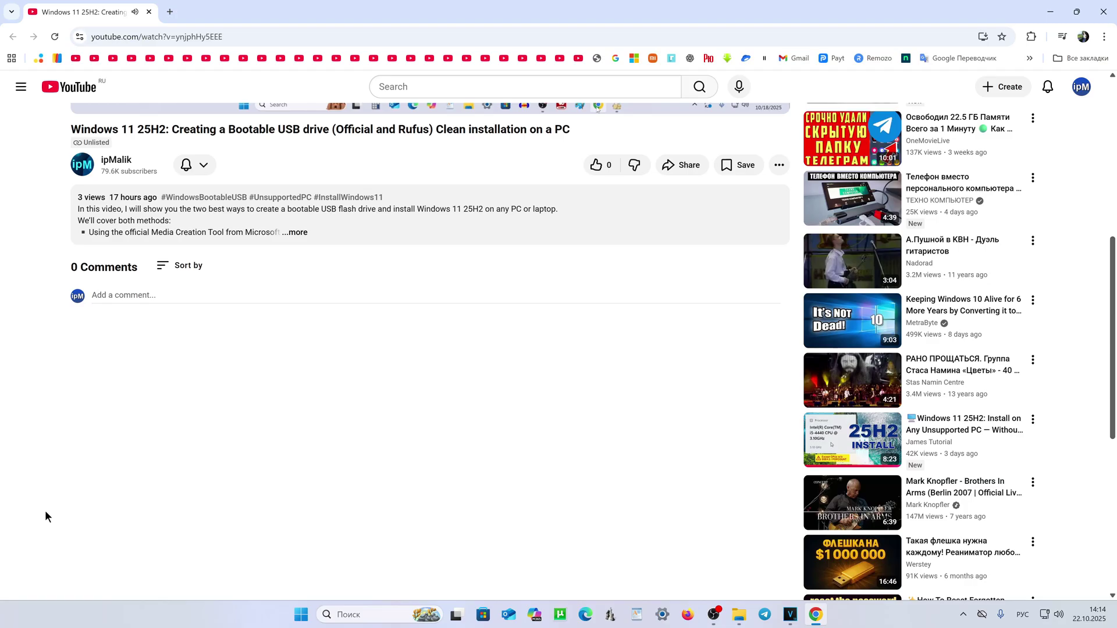
pyautogui.click(296, 233)
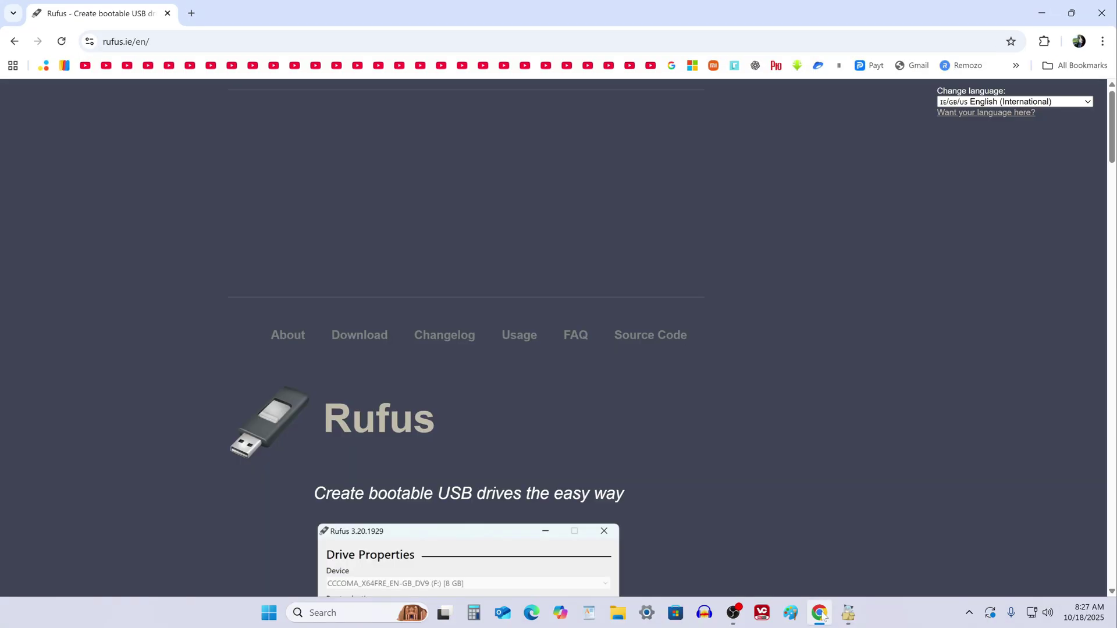
pyautogui.scroll(-14, 191, 451)
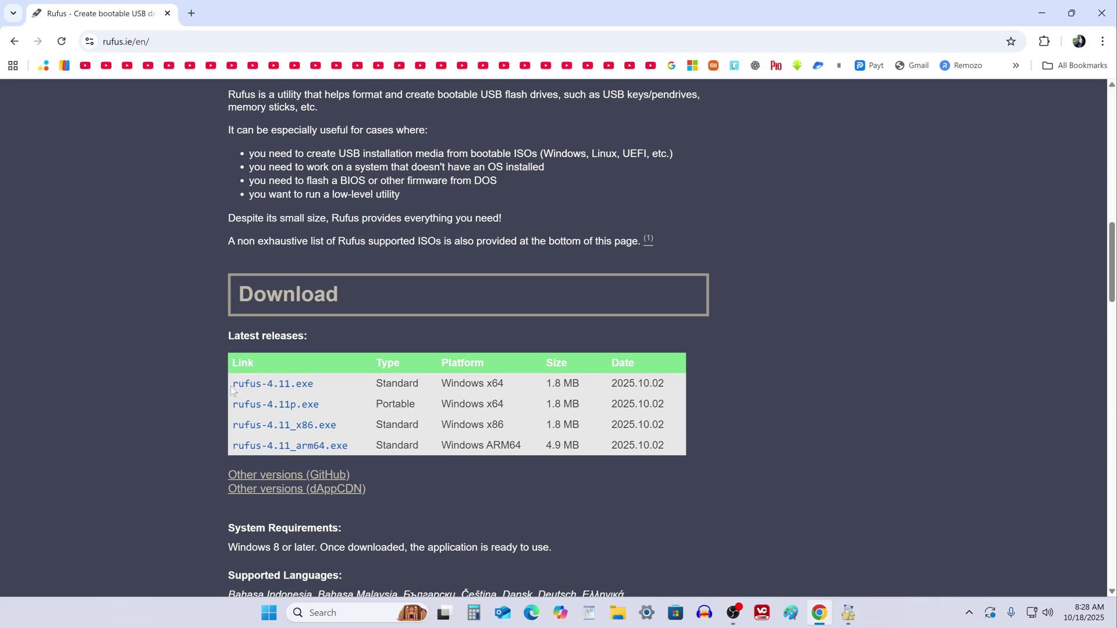
pyautogui.click(267, 385)
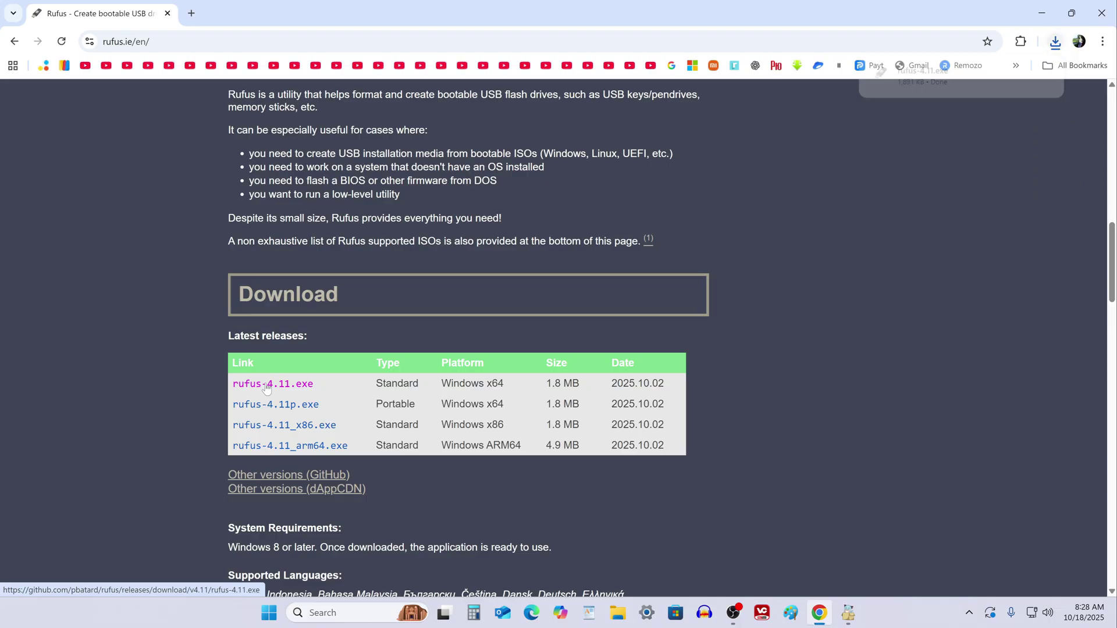
pyautogui.click(1109, 20)
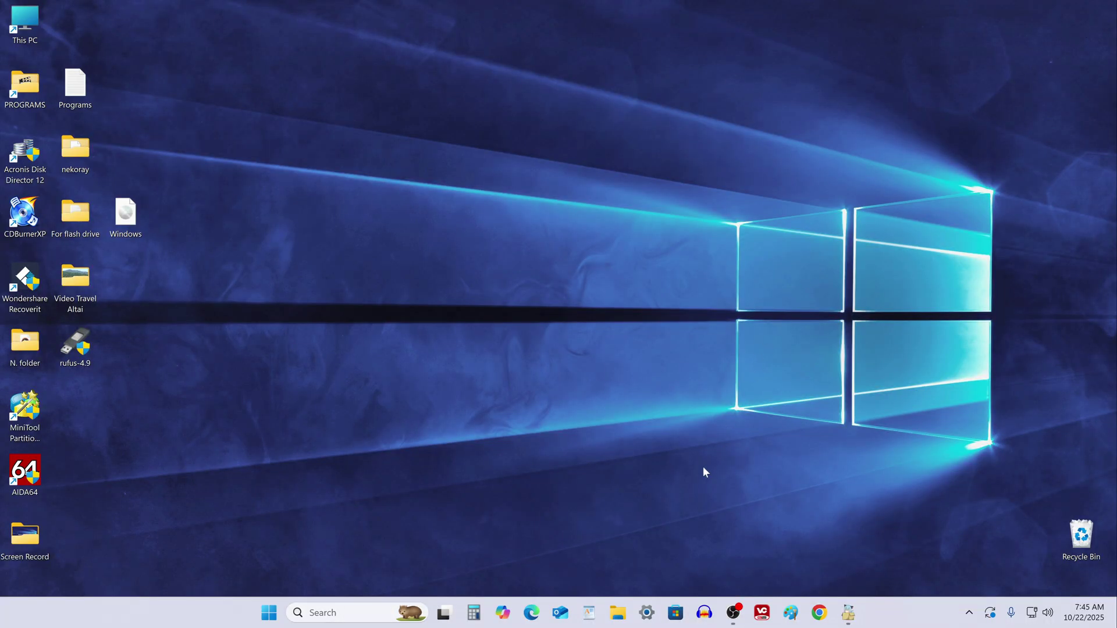
# Step: Launch rufus-4.11 from the Downloads folder and close the folder window
pyautogui.click(618, 613)
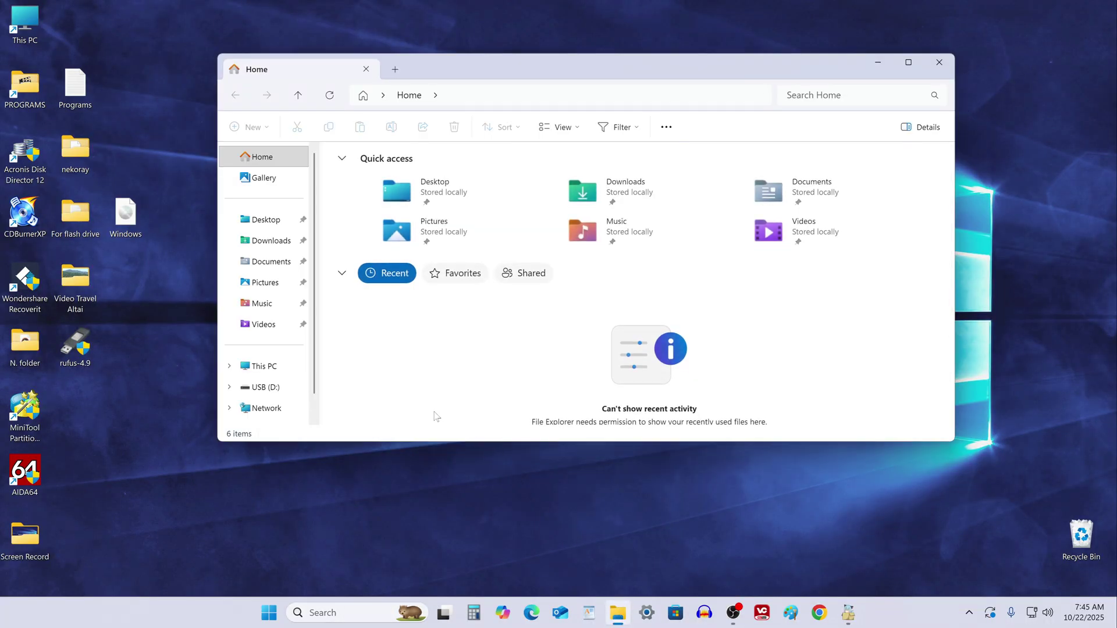
pyautogui.click(282, 245)
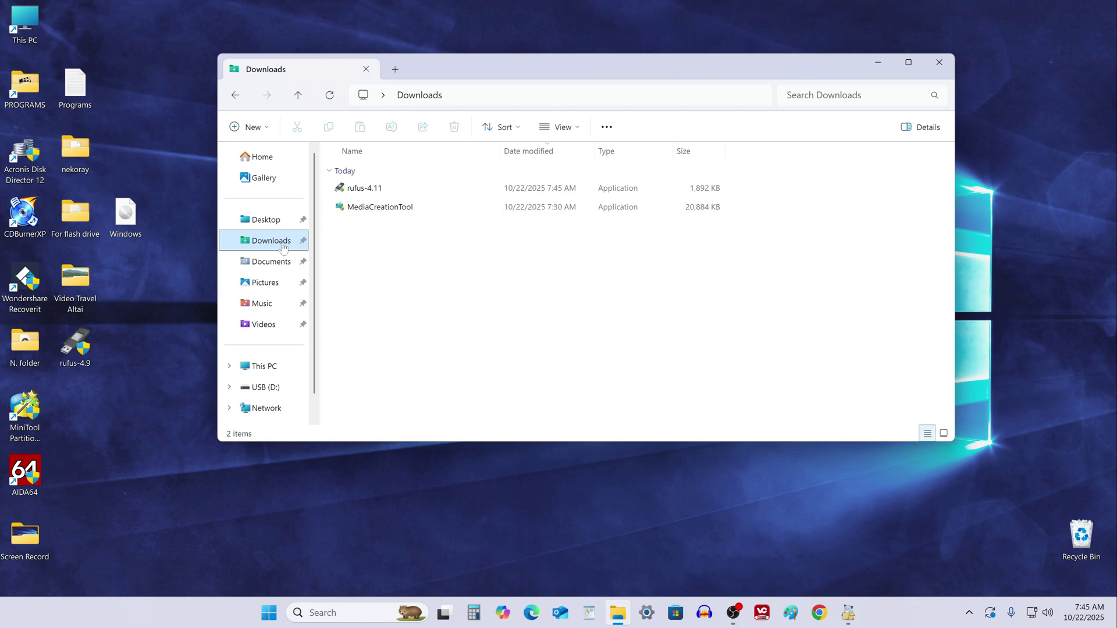
pyautogui.doubleClick(371, 190)
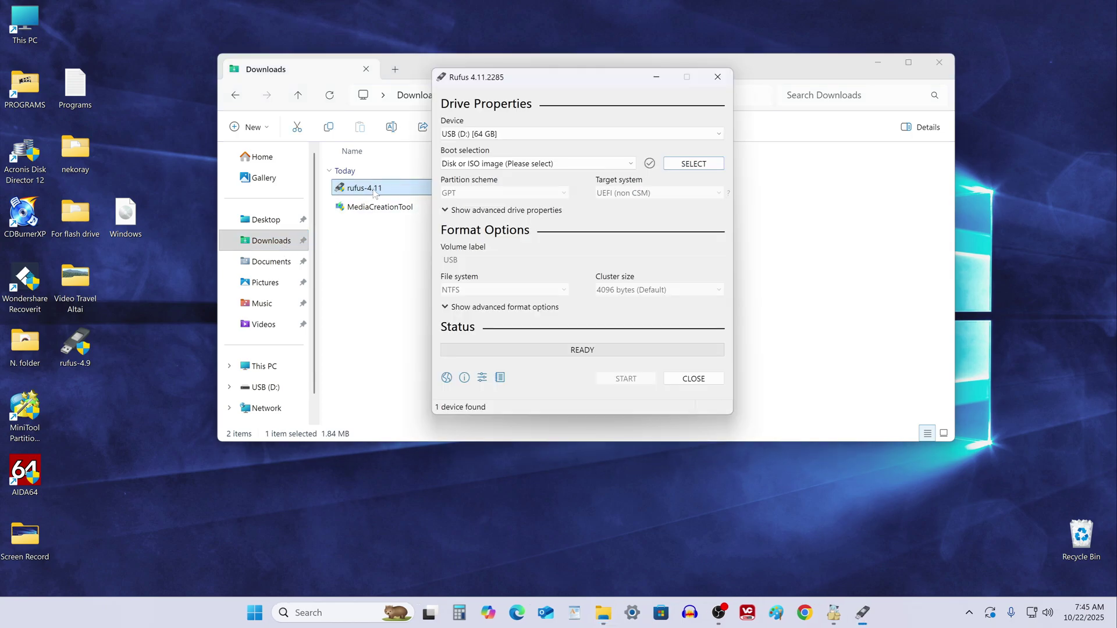
pyautogui.click(939, 62)
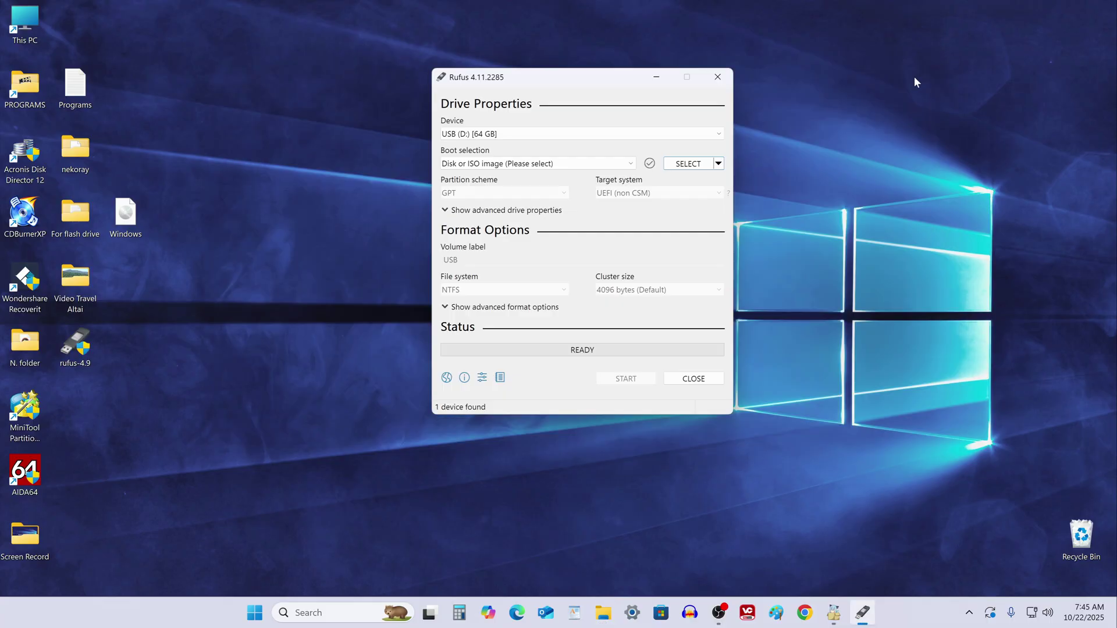
# Step: Target the 64 GB USB drive D:, load Windows.iso from the Desktop, and keep GPT partitioning
pyautogui.click(714, 135)
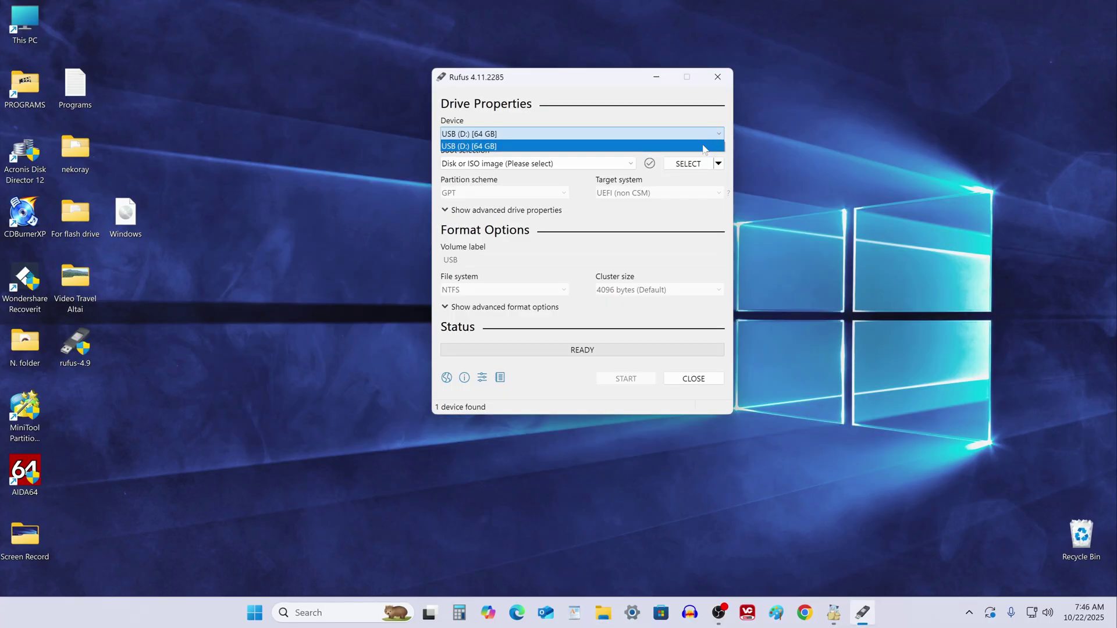
pyautogui.click(704, 146)
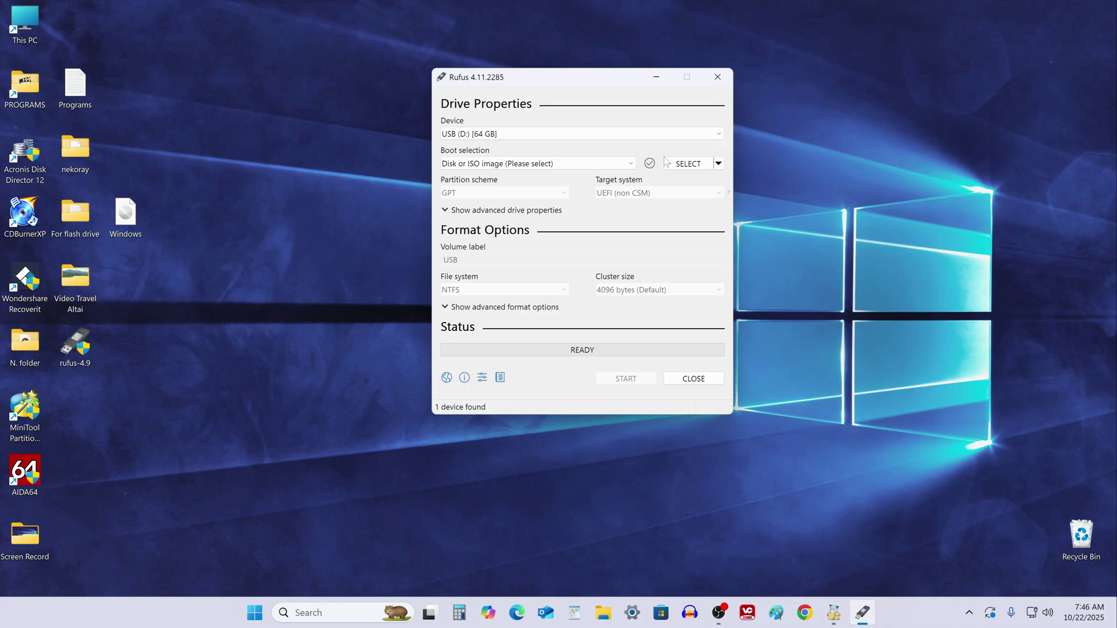
pyautogui.click(680, 166)
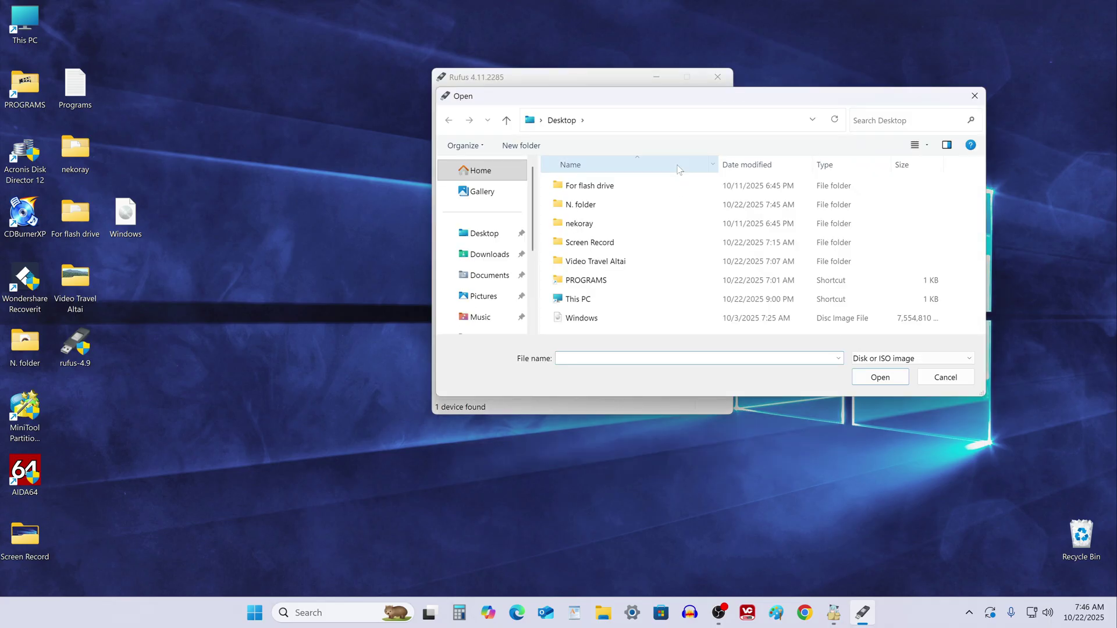
pyautogui.click(482, 237)
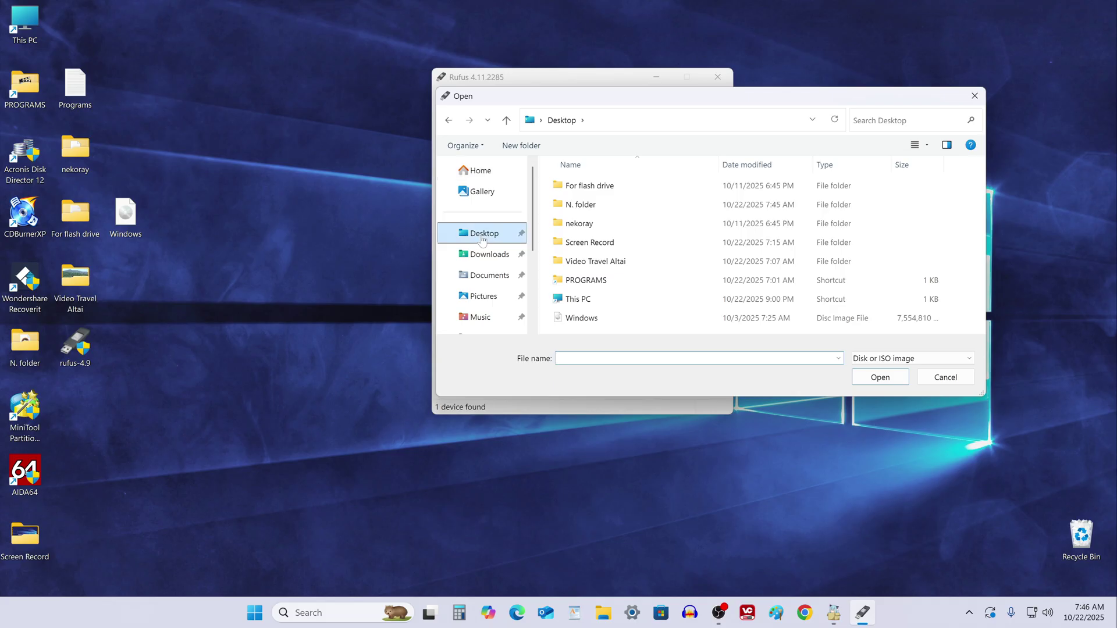
pyautogui.click(575, 321)
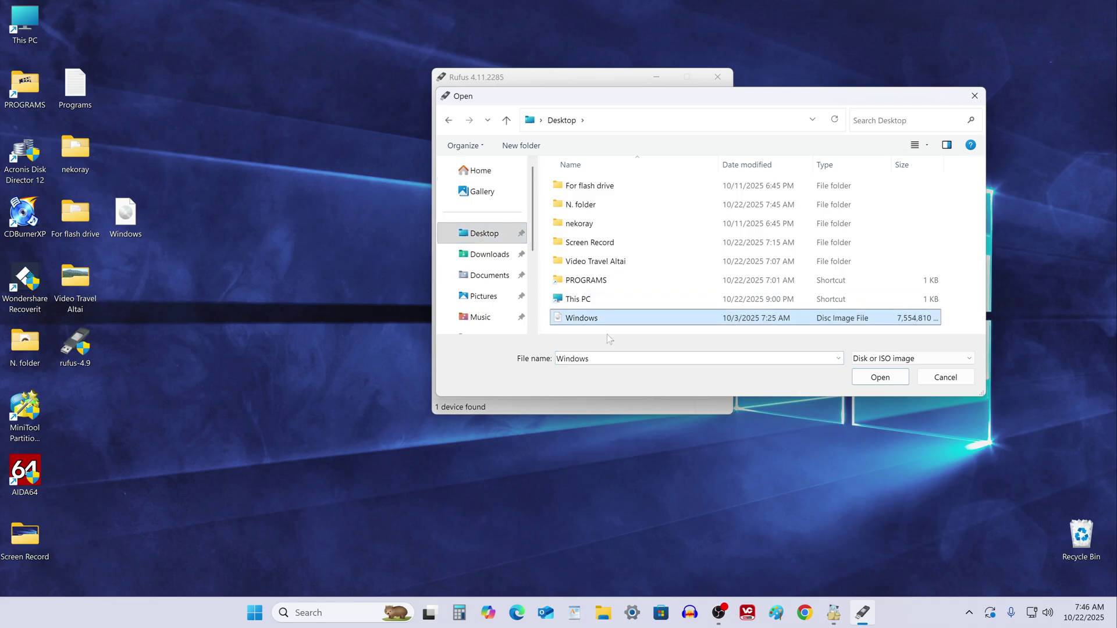
pyautogui.click(858, 381)
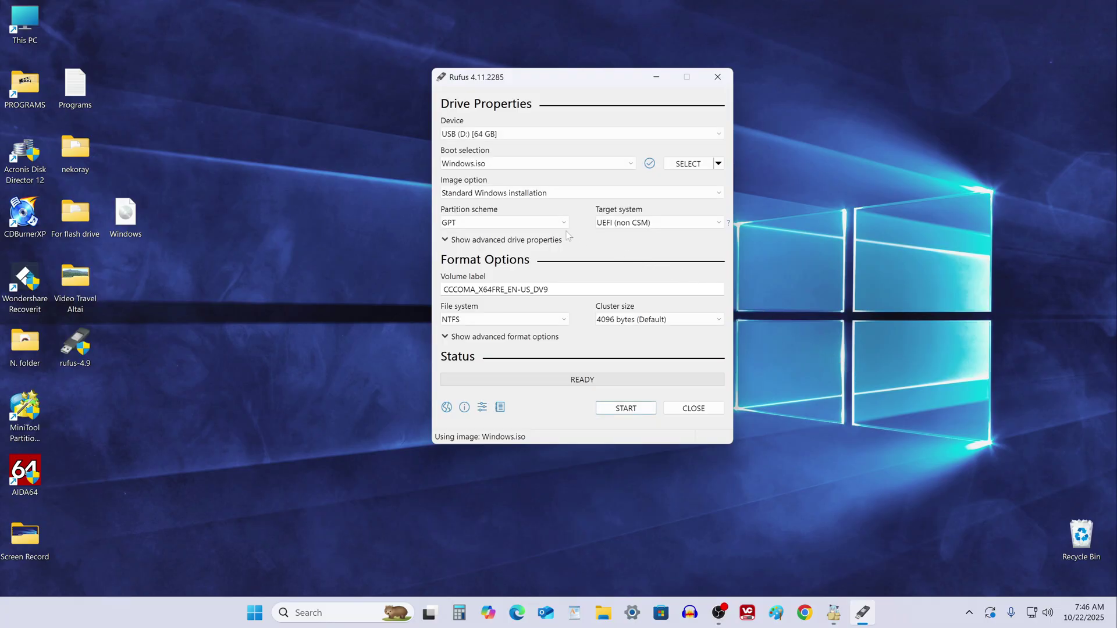
pyautogui.click(564, 224)
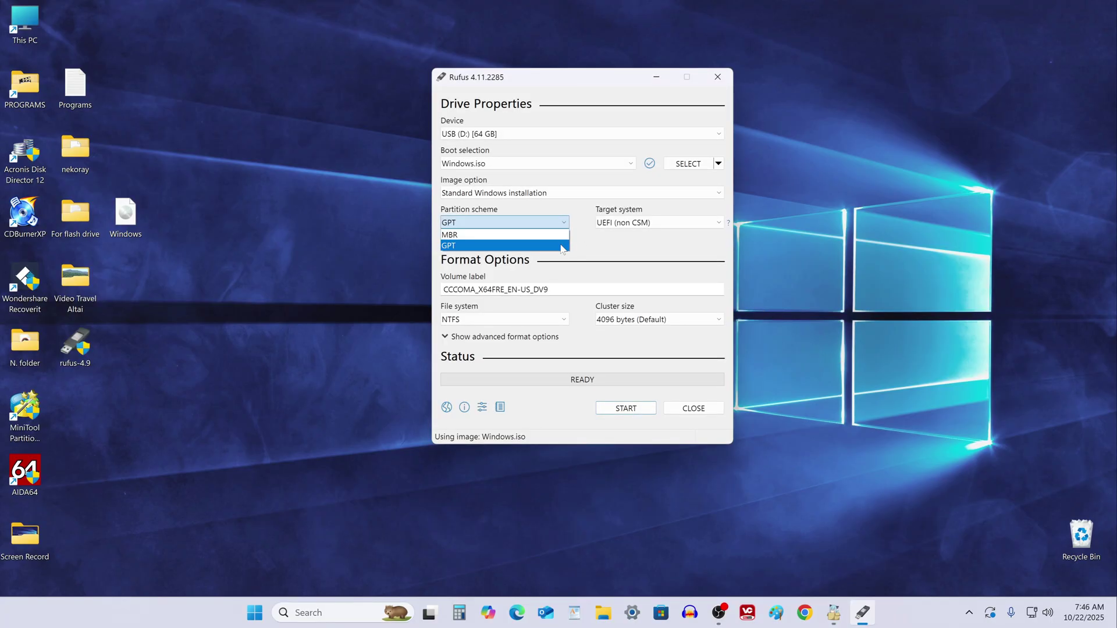
pyautogui.click(576, 244)
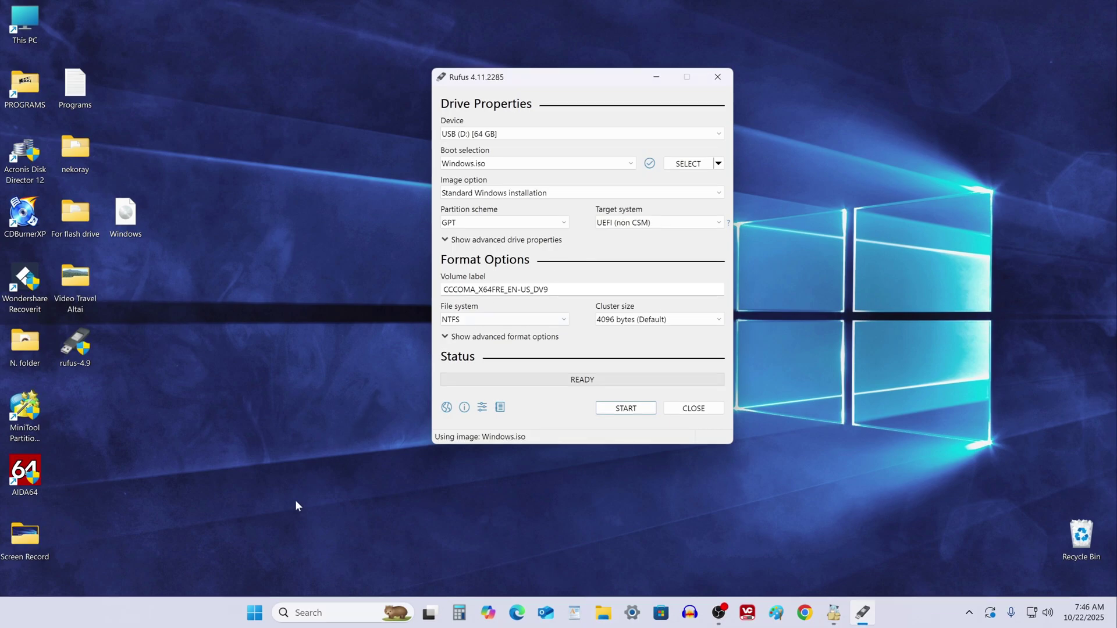
pyautogui.rightClick(254, 613)
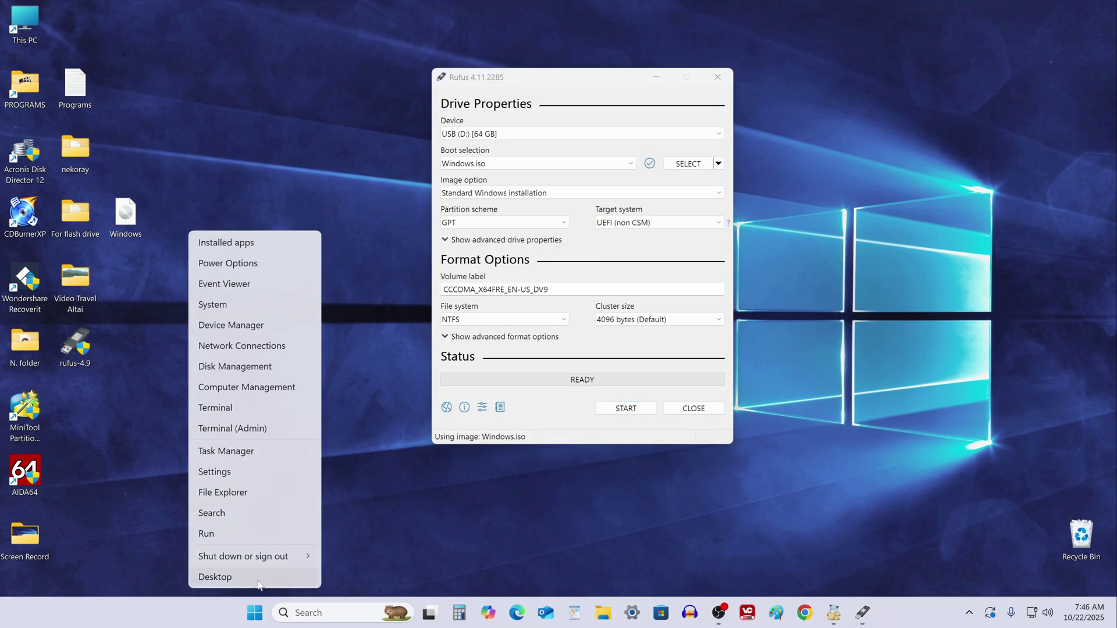
pyautogui.click(305, 367)
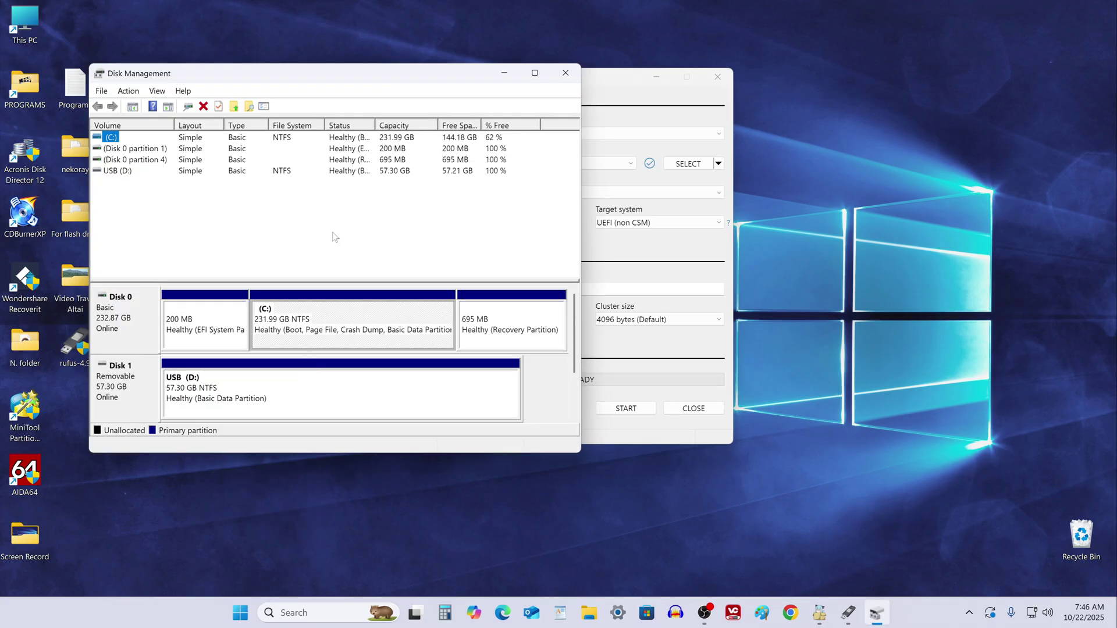
pyautogui.moveTo(369, 69); pyautogui.dragTo(581, 40)
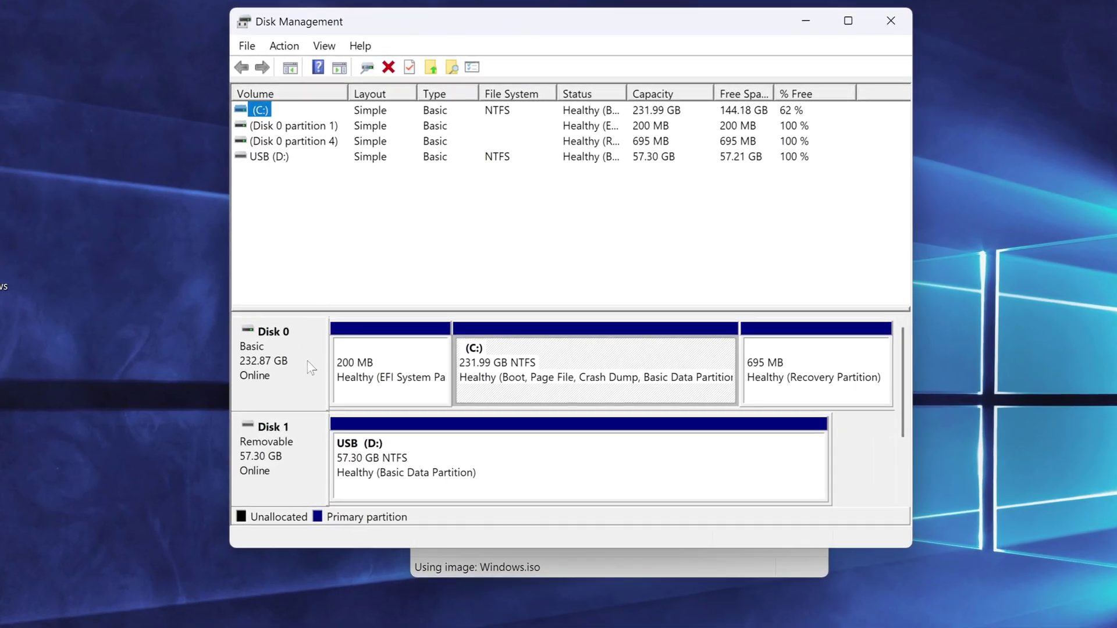
pyautogui.rightClick(350, 301)
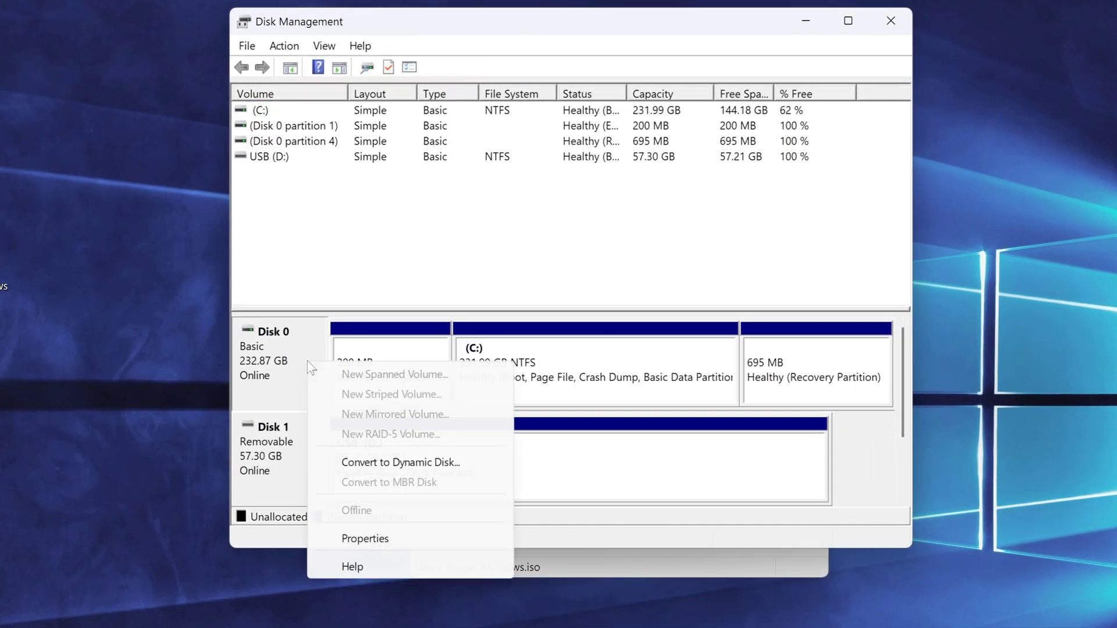
pyautogui.click(397, 543)
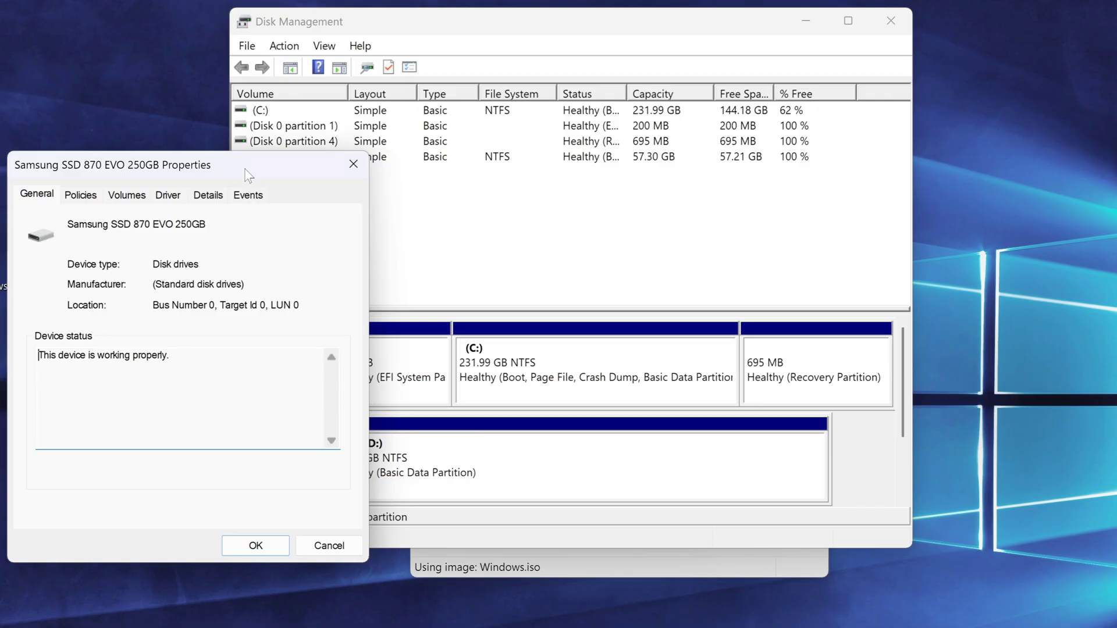
pyautogui.moveTo(249, 175); pyautogui.dragTo(579, 92)
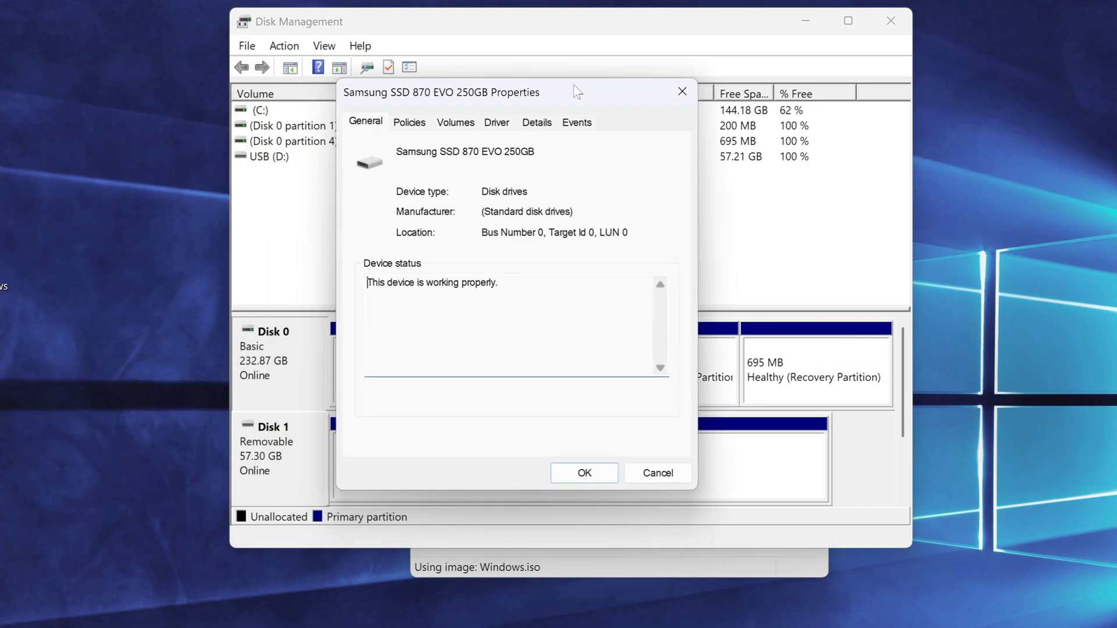
pyautogui.click(463, 124)
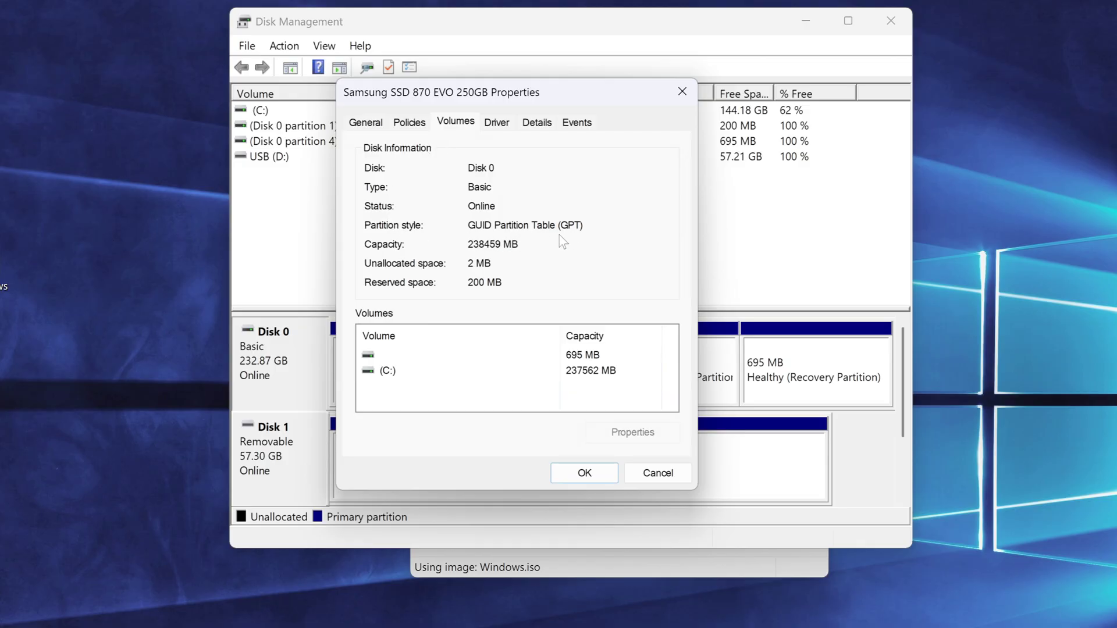
pyautogui.click(682, 91)
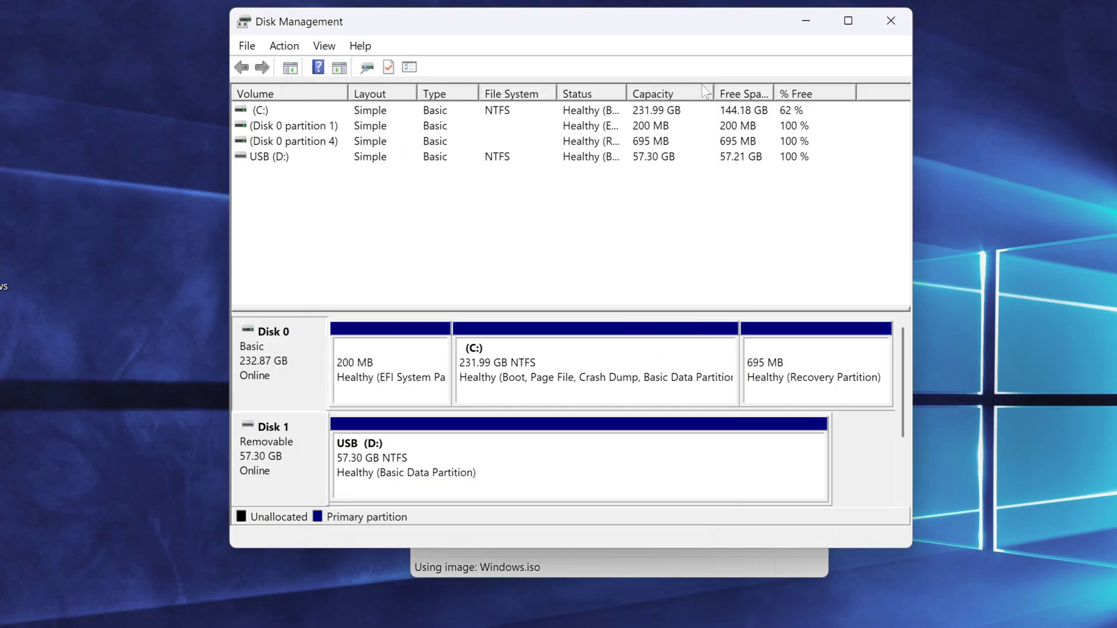
pyautogui.click(905, 19)
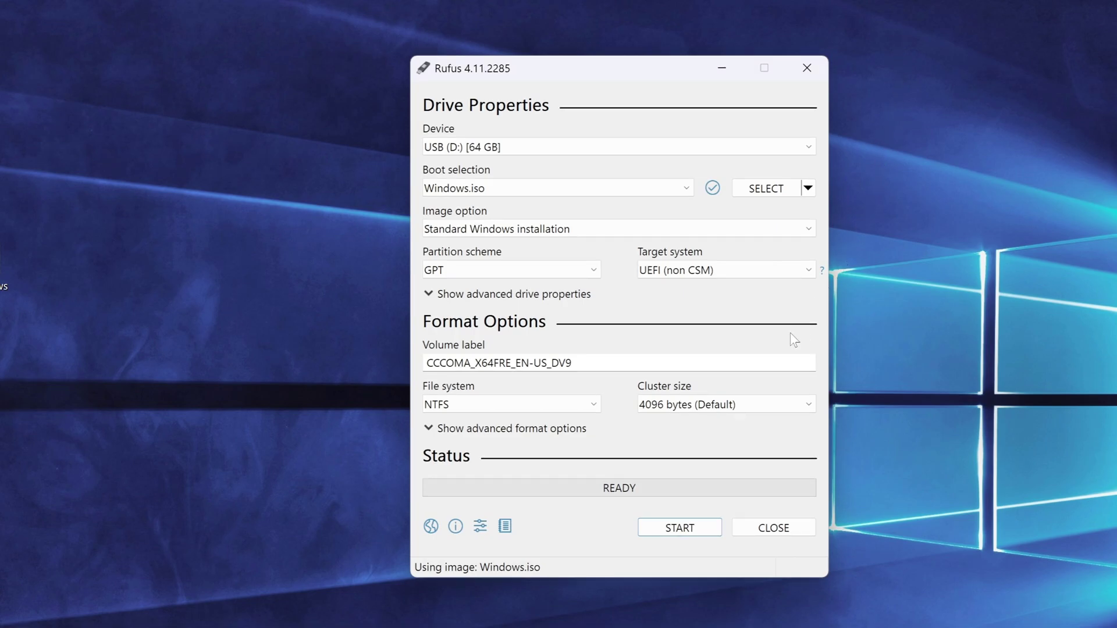
# Step: Start writing with these options: no online account requirement, local account, regional options copied, privacy questions skipped, BitLocker disabled
pyautogui.click(710, 529)
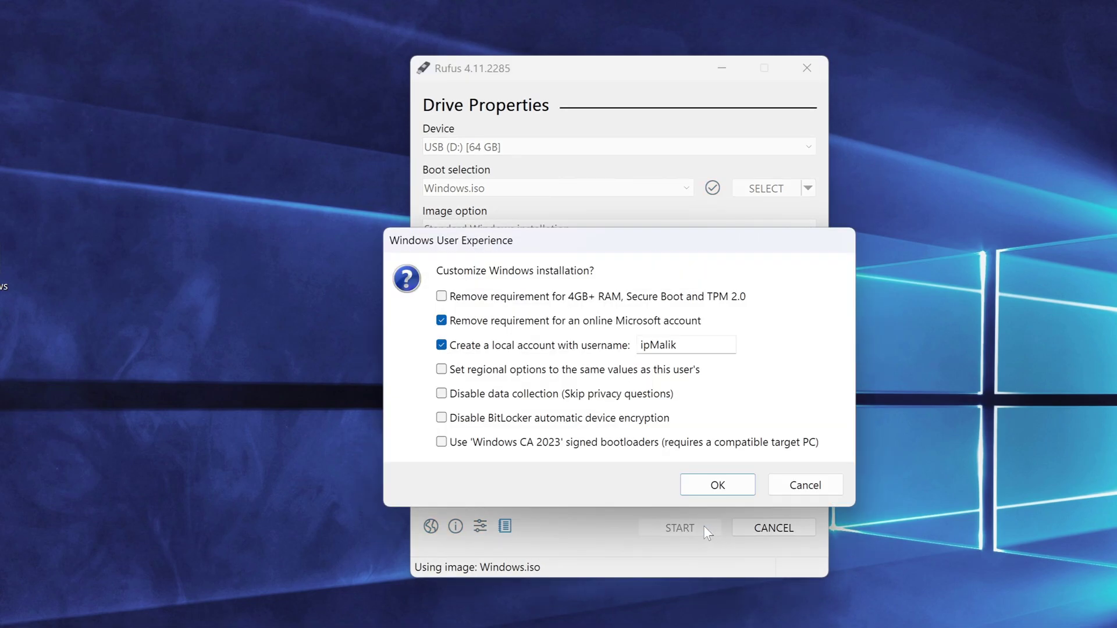
pyautogui.click(441, 321)
pyautogui.click(441, 346)
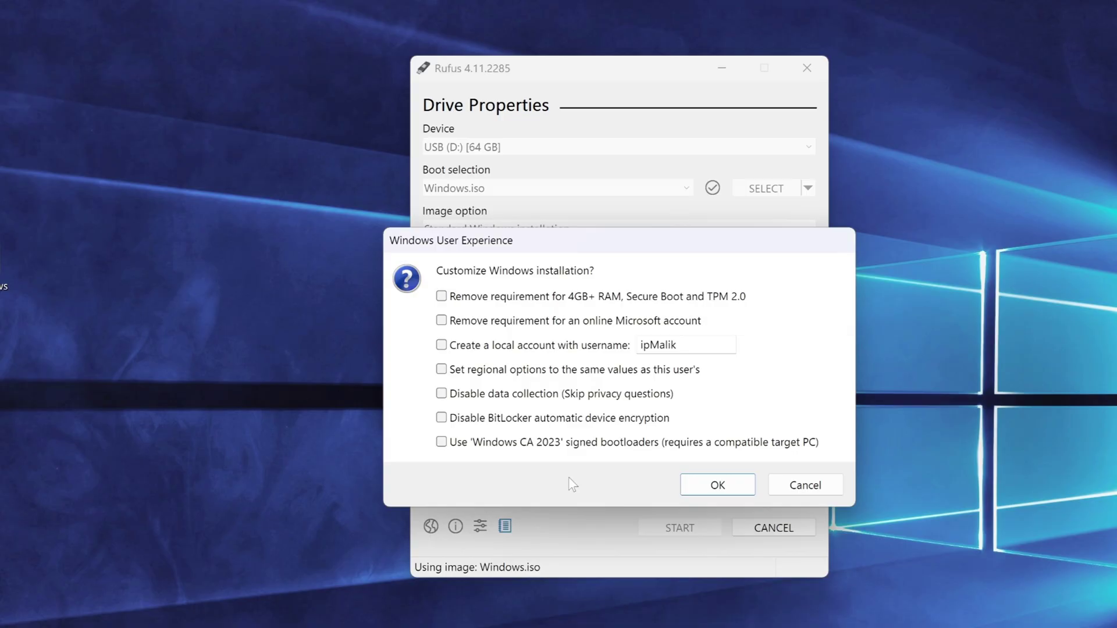
pyautogui.click(441, 322)
pyautogui.click(441, 346)
pyautogui.click(443, 372)
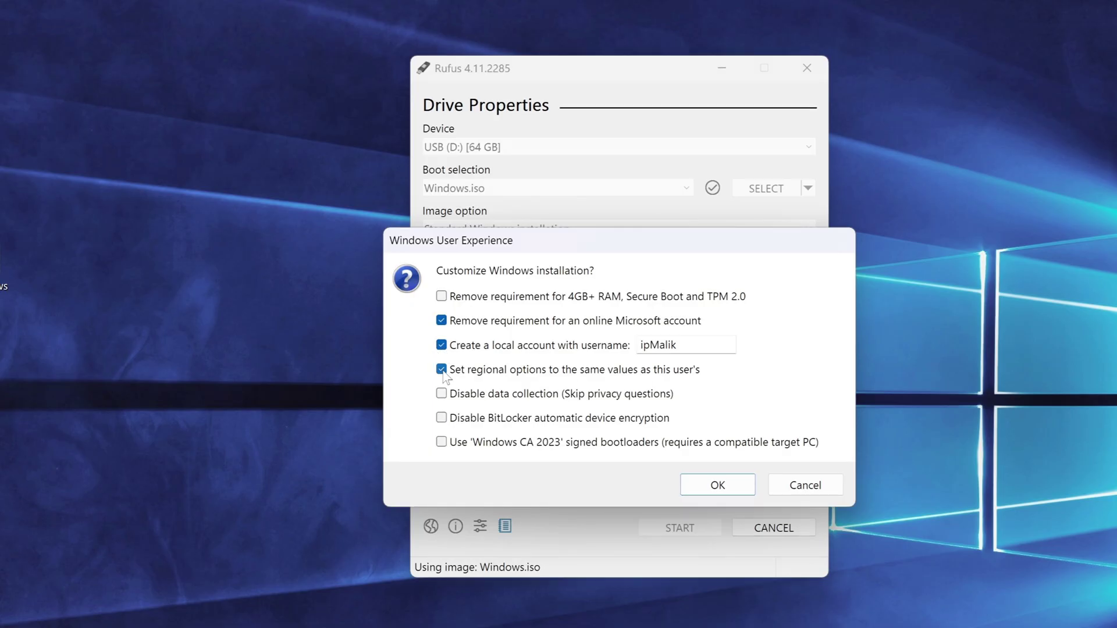
pyautogui.click(444, 398)
pyautogui.click(443, 420)
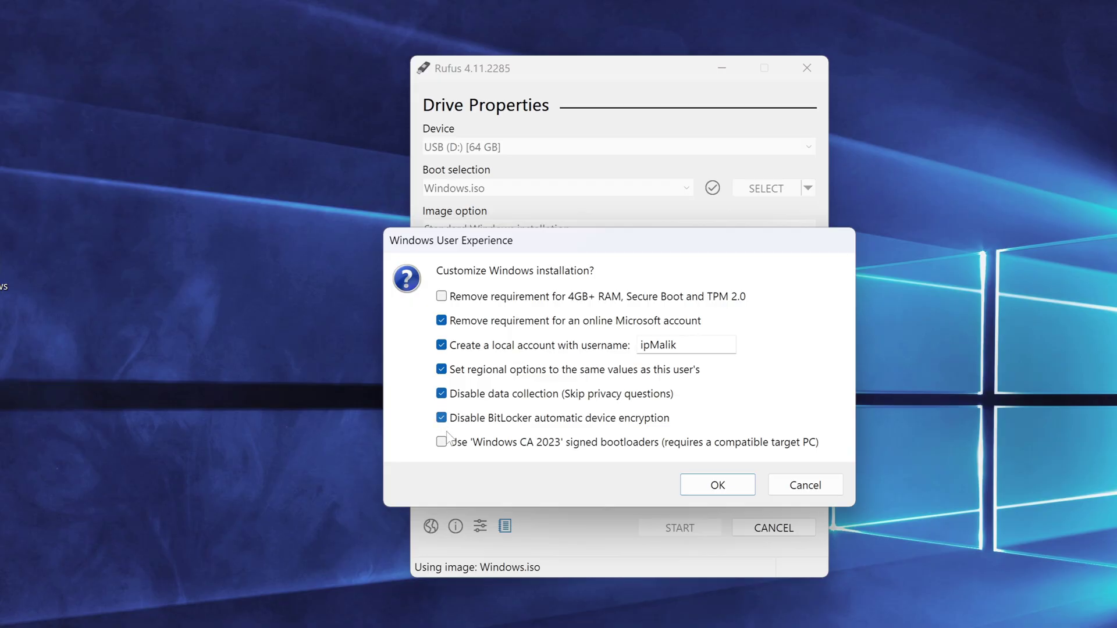
# Step: Accept the customizations, confirm erasing the USB drive, and close Rufus once writing finishes
pyautogui.click(698, 486)
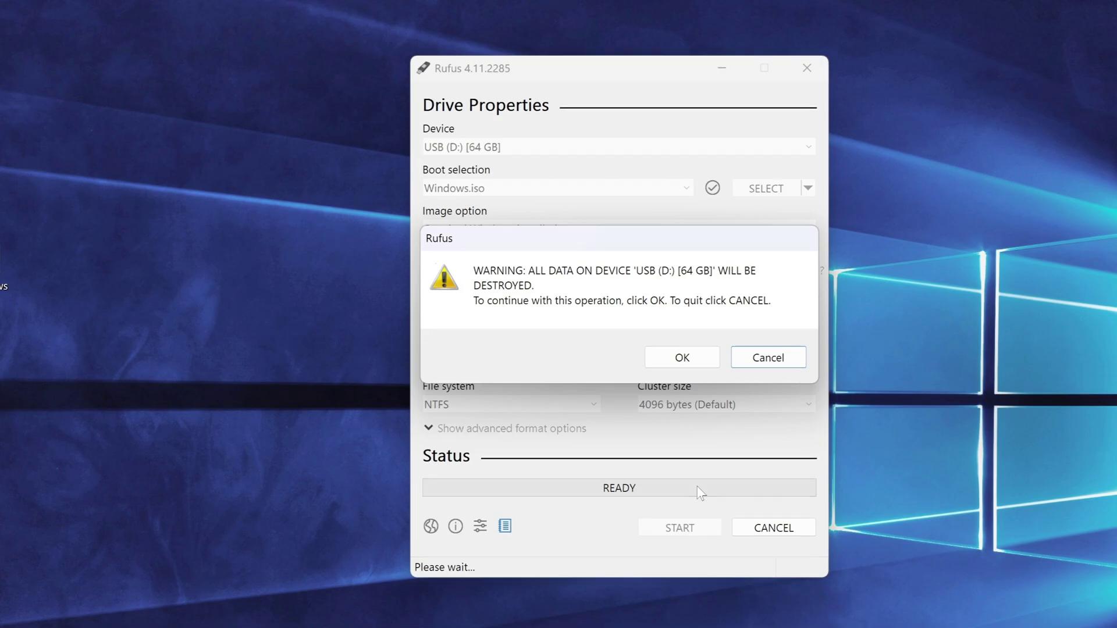
pyautogui.click(710, 364)
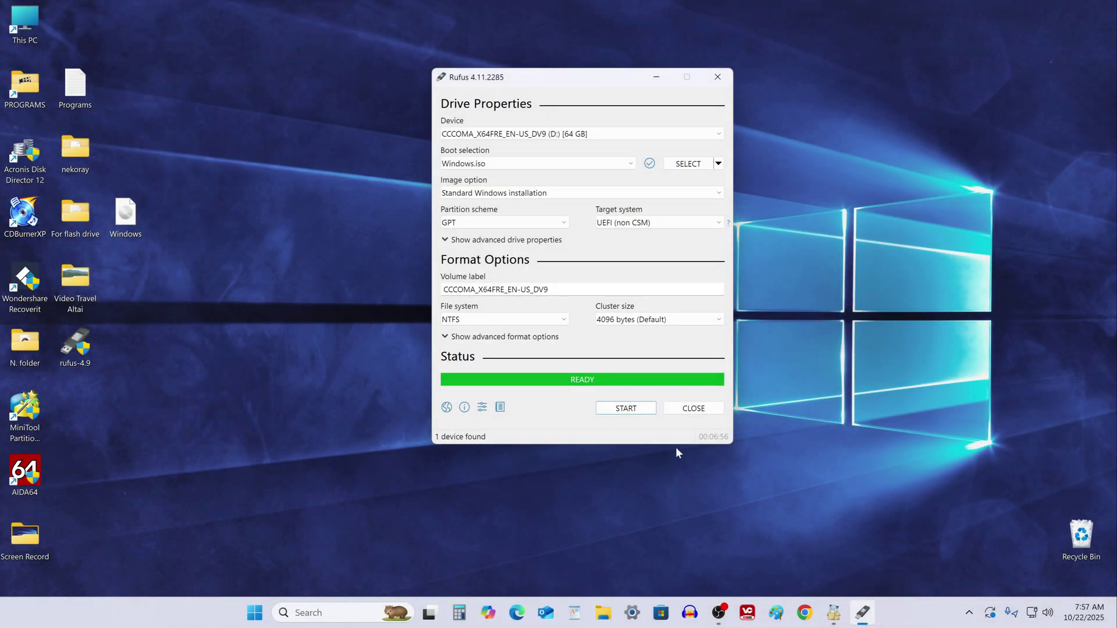
pyautogui.click(713, 414)
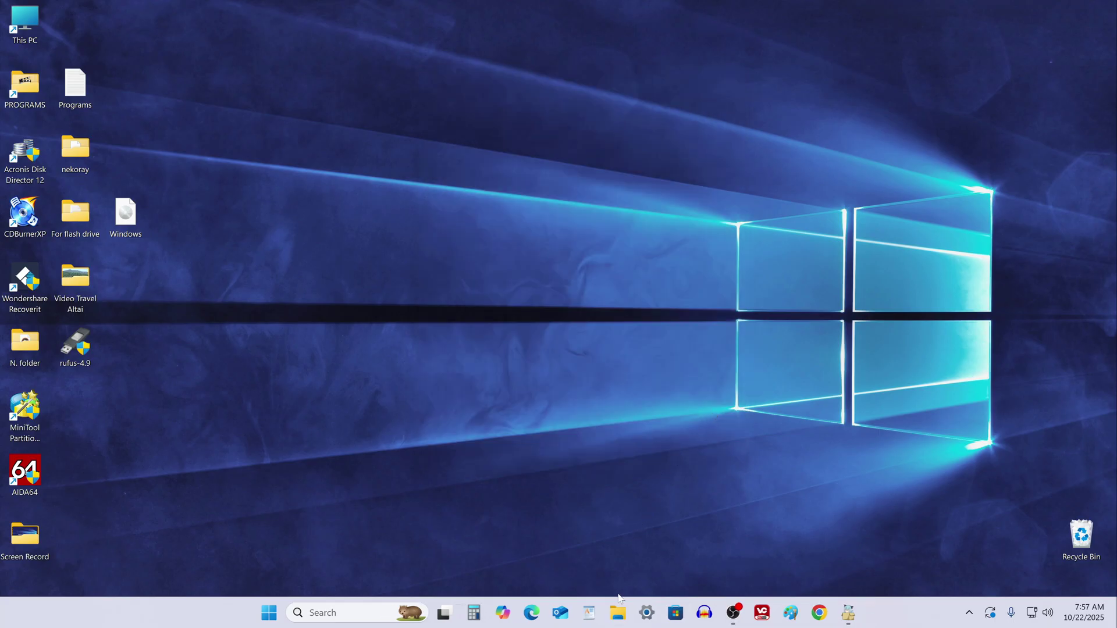
pyautogui.click(617, 613)
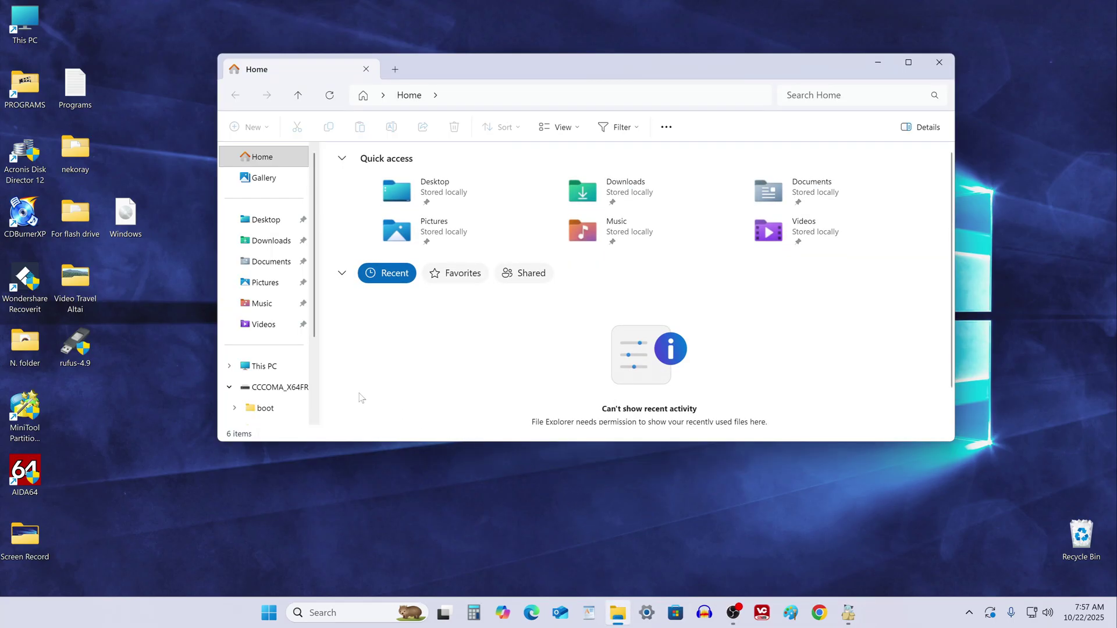
pyautogui.click(290, 370)
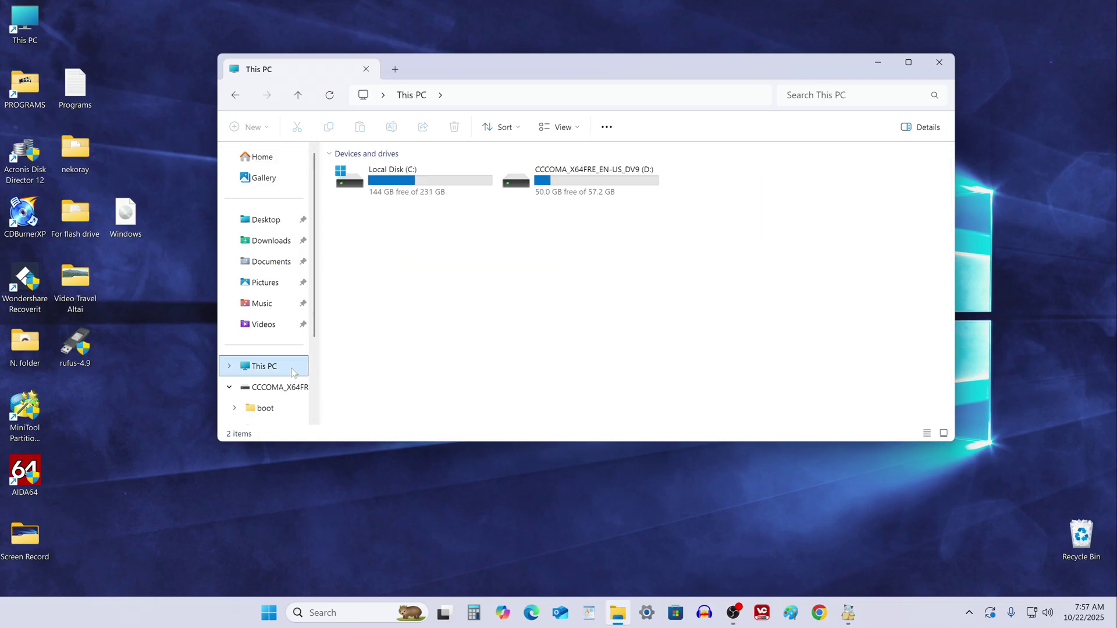
pyautogui.doubleClick(582, 186)
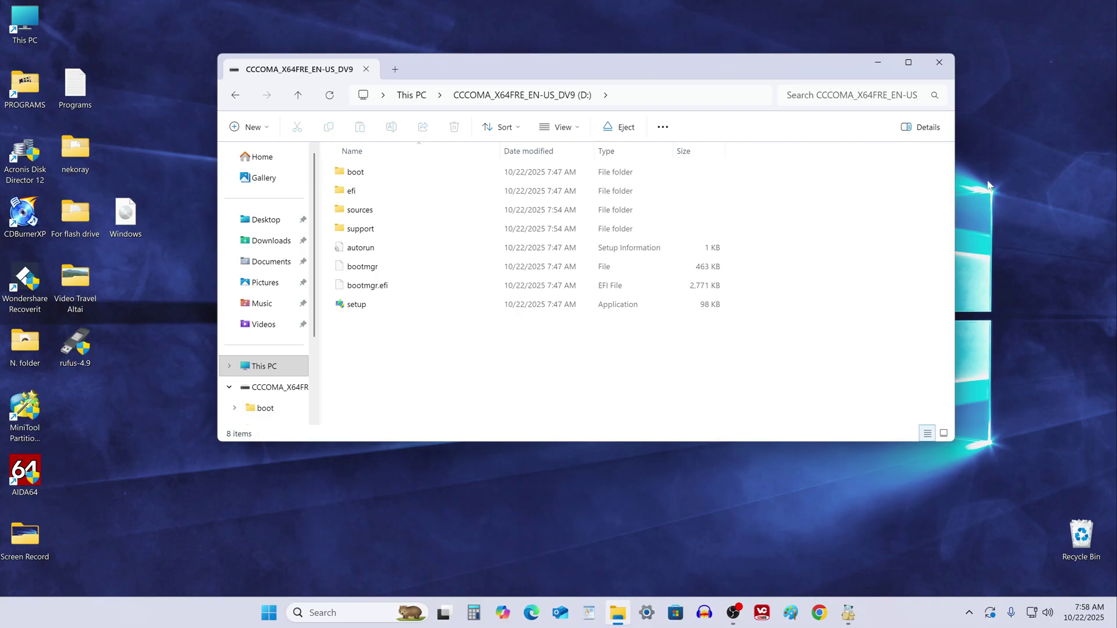
pyautogui.click(940, 64)
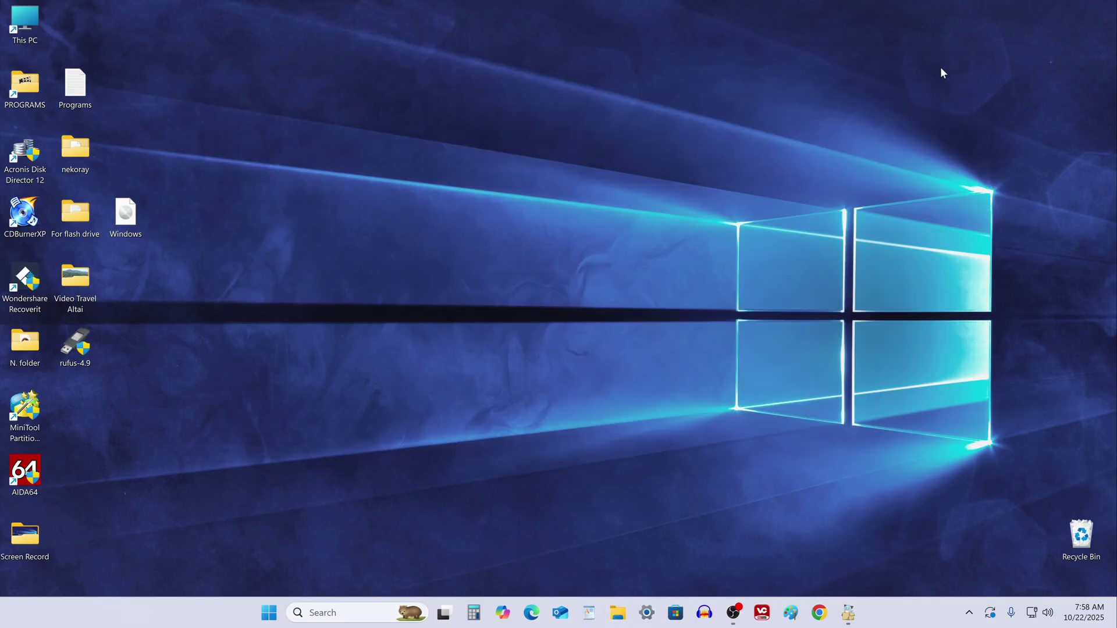
pyautogui.moveTo(238, 41); pyautogui.dragTo(19, 577)
pyautogui.click(127, 531)
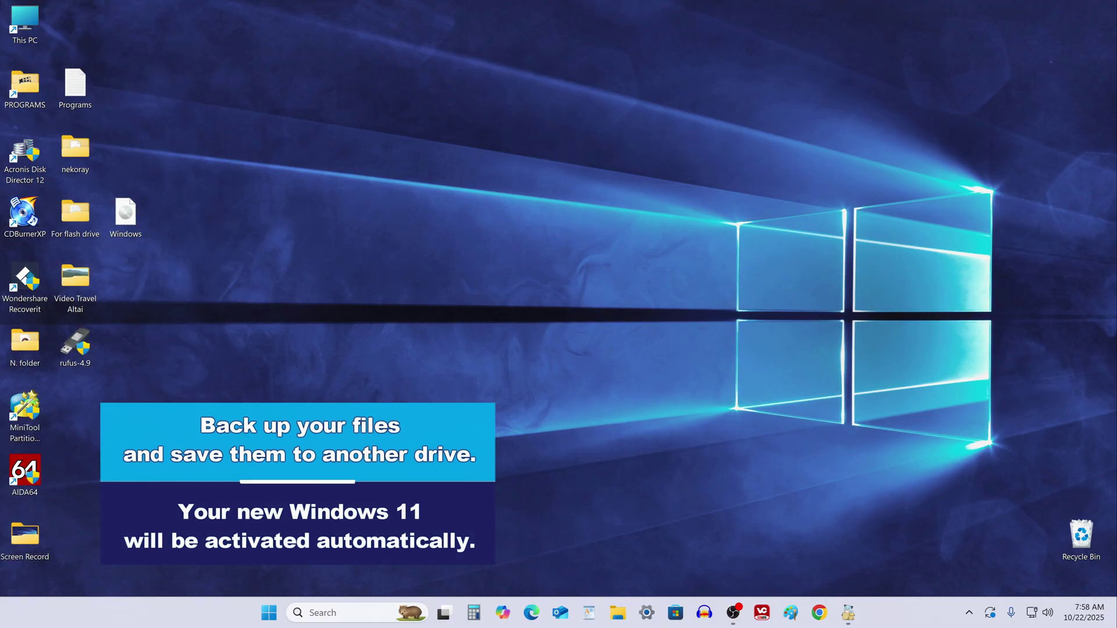
# Step: Restart the PC and boot from the UEFI Kingston DataTraveler USB entry
pyautogui.rightClick(271, 616)
pyautogui.moveTo(279, 560)
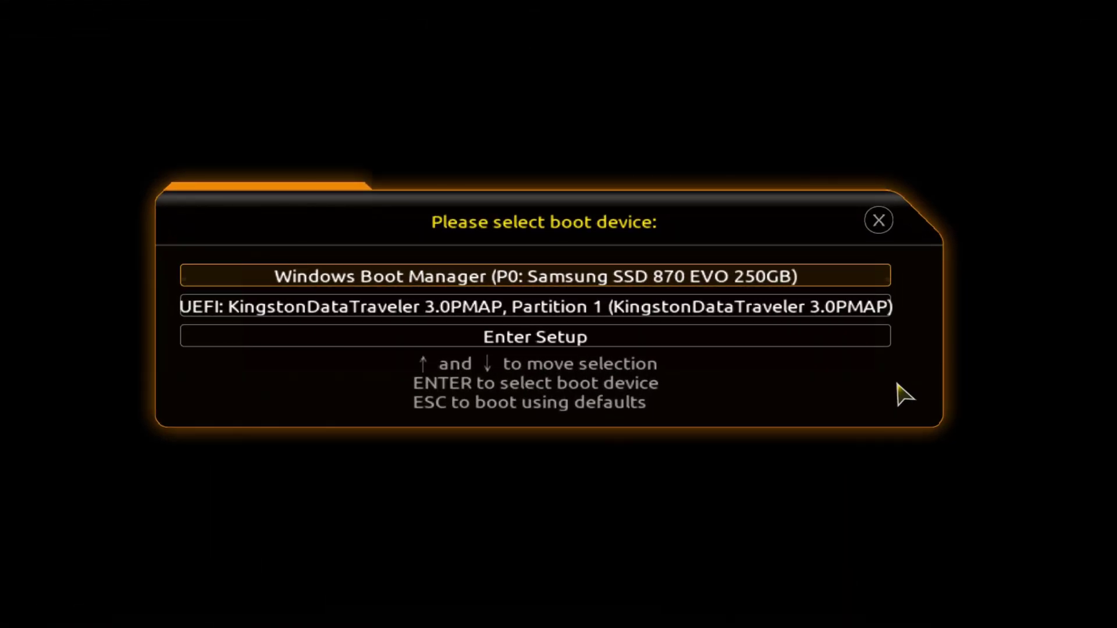
pyautogui.press('Down')
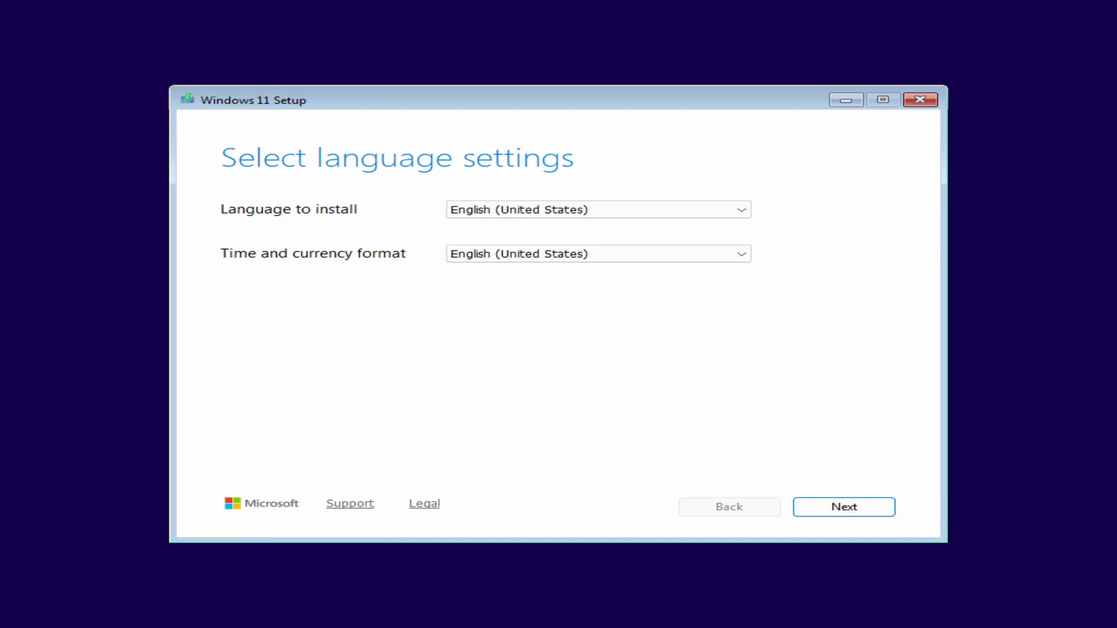
# Step: Keep the default language and keyboard settings and agree that everything will be deleted
pyautogui.click(813, 515)
pyautogui.click(813, 515)
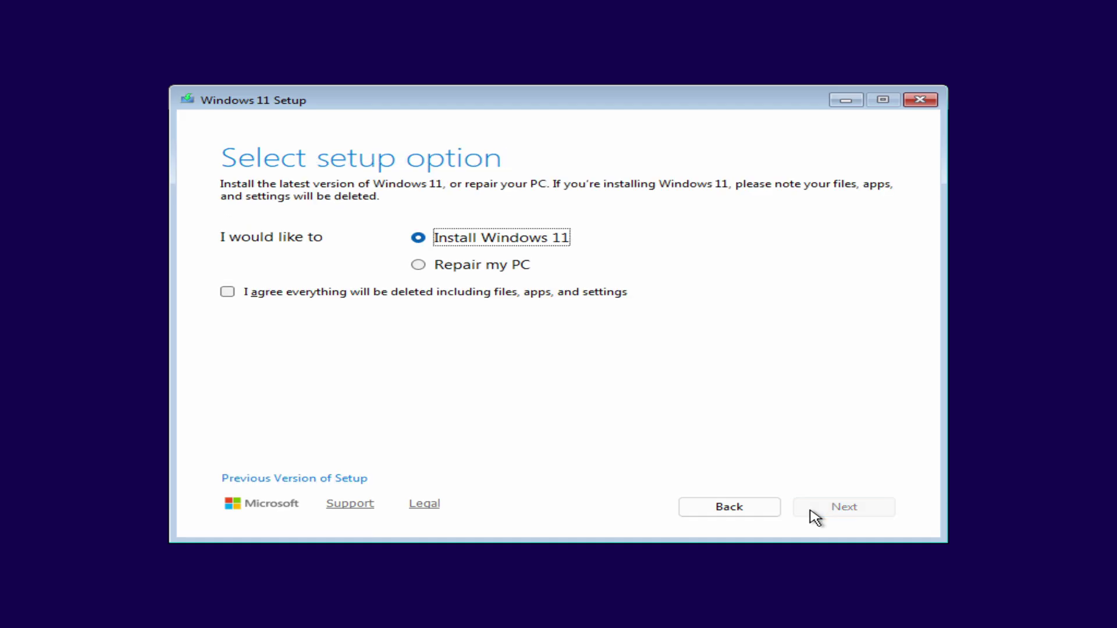
pyautogui.click(227, 293)
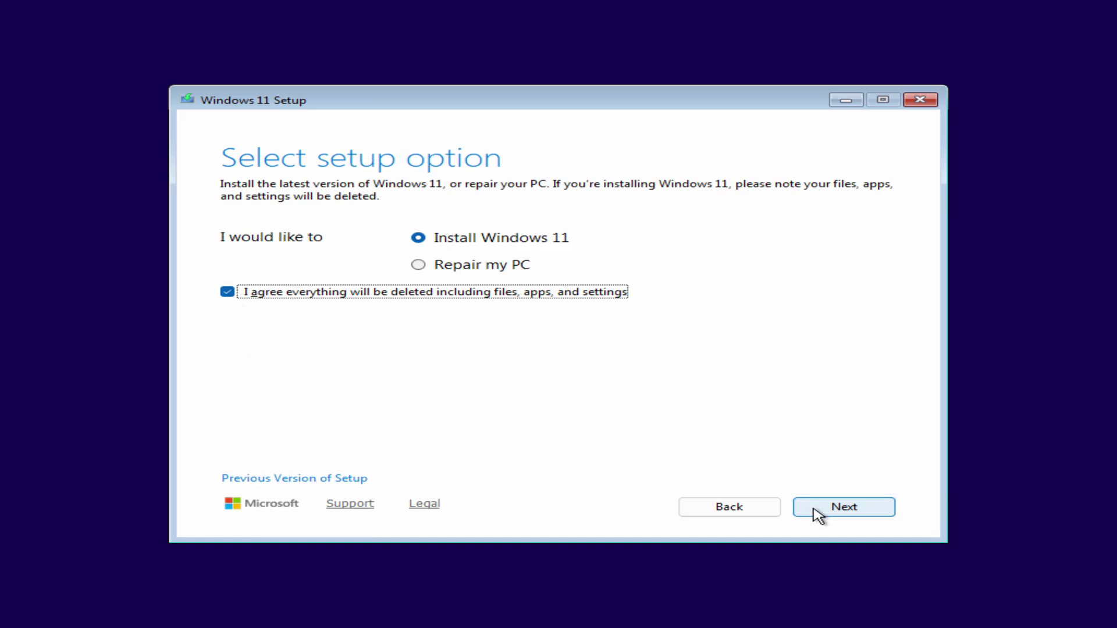
pyautogui.click(818, 515)
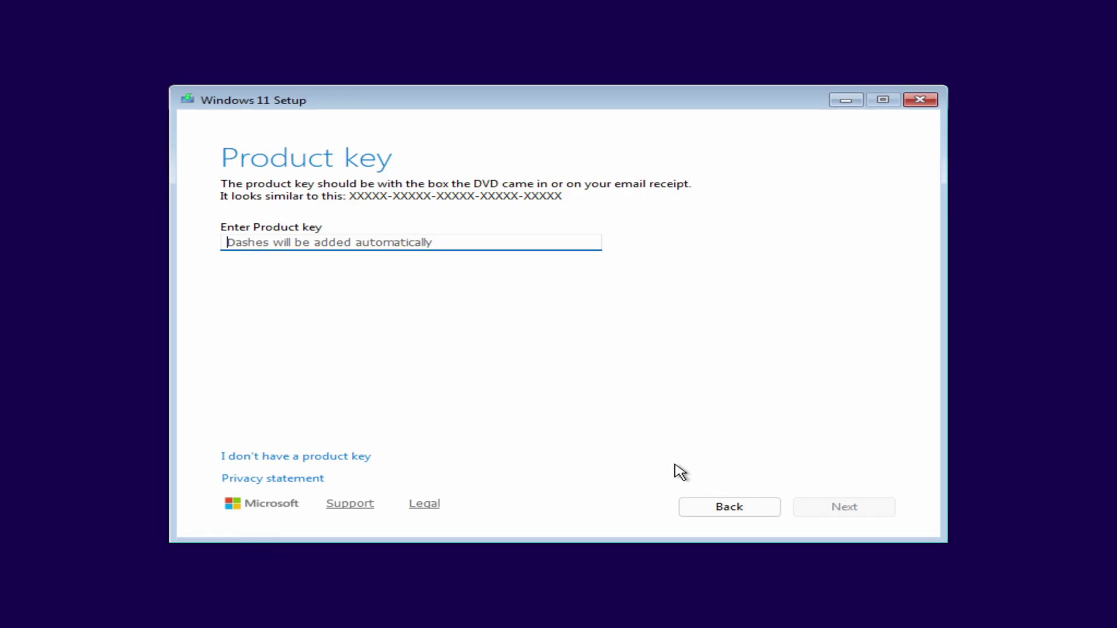
# Step: Skip the product key, choose Windows 11 Pro, and accept the license terms
pyautogui.click(307, 458)
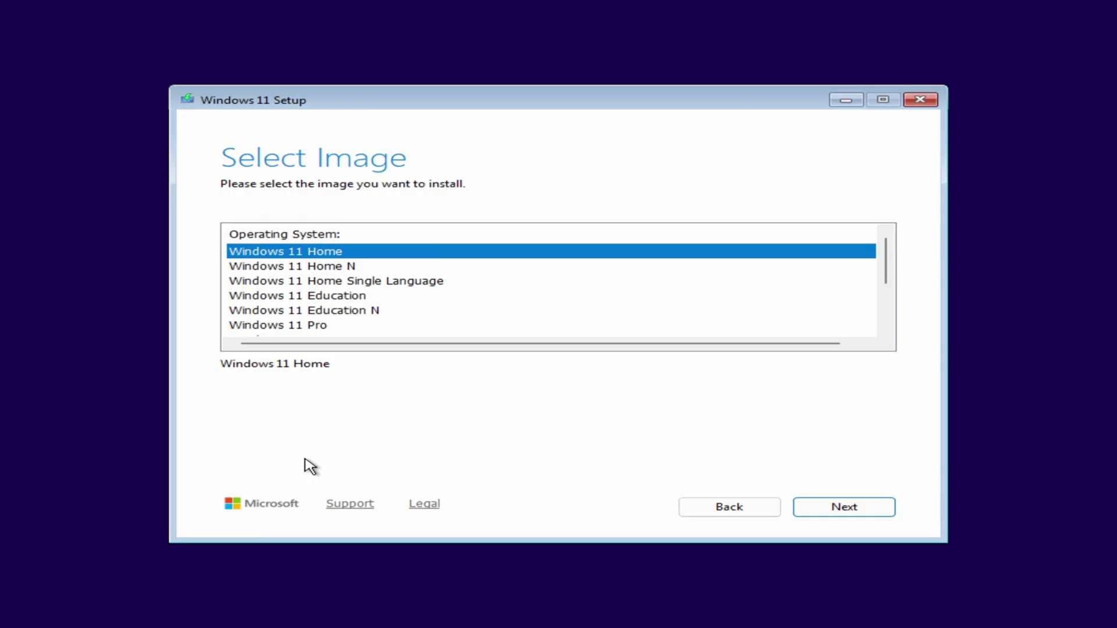
pyautogui.click(307, 327)
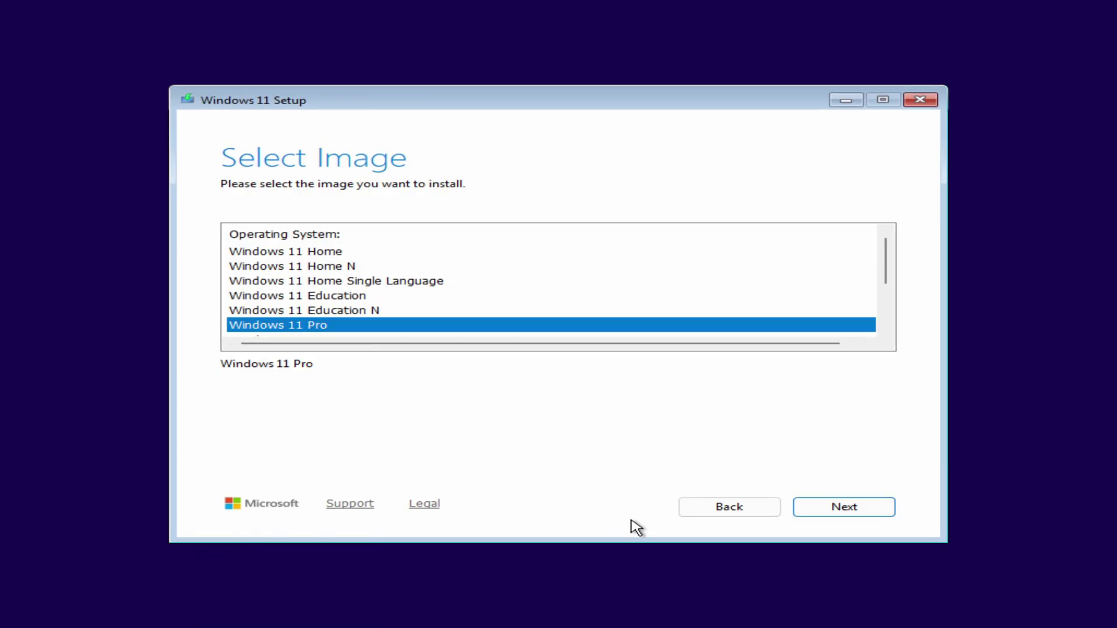
pyautogui.click(817, 518)
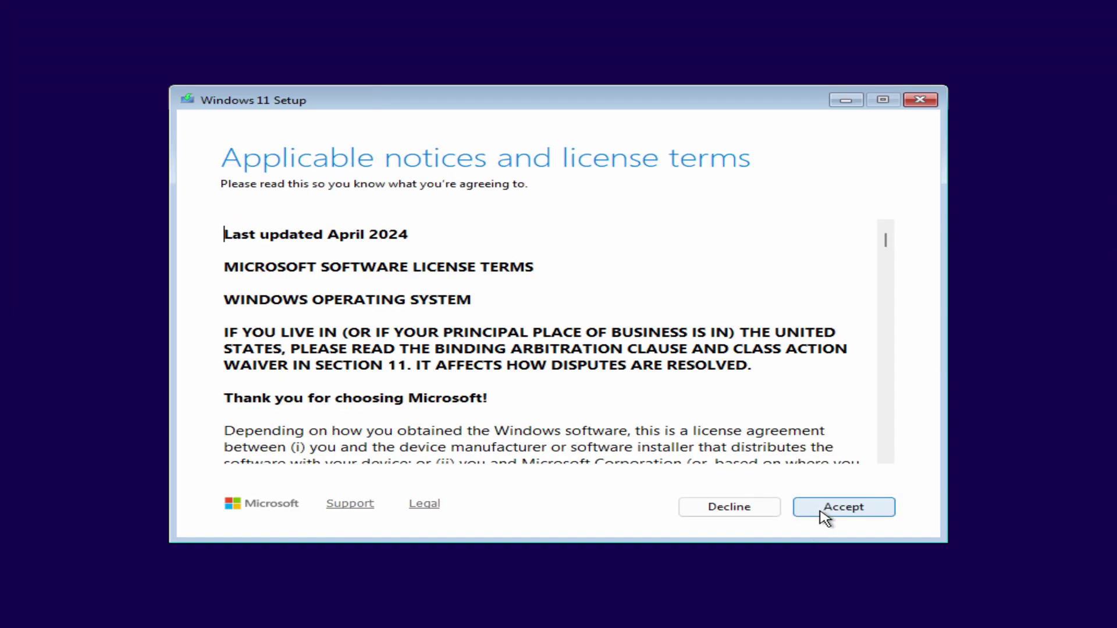
pyautogui.click(873, 518)
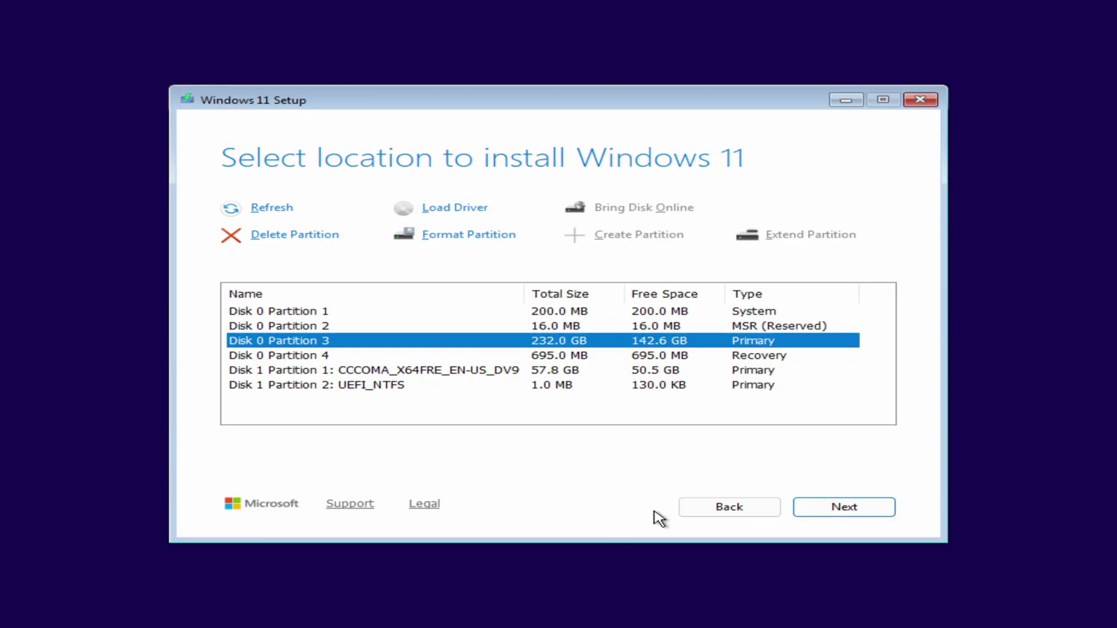
# Step: Delete Disk 0's 200 MB, 16 MB, 232 GB and 695 MB partitions, then install to the unallocated space
pyautogui.click(314, 314)
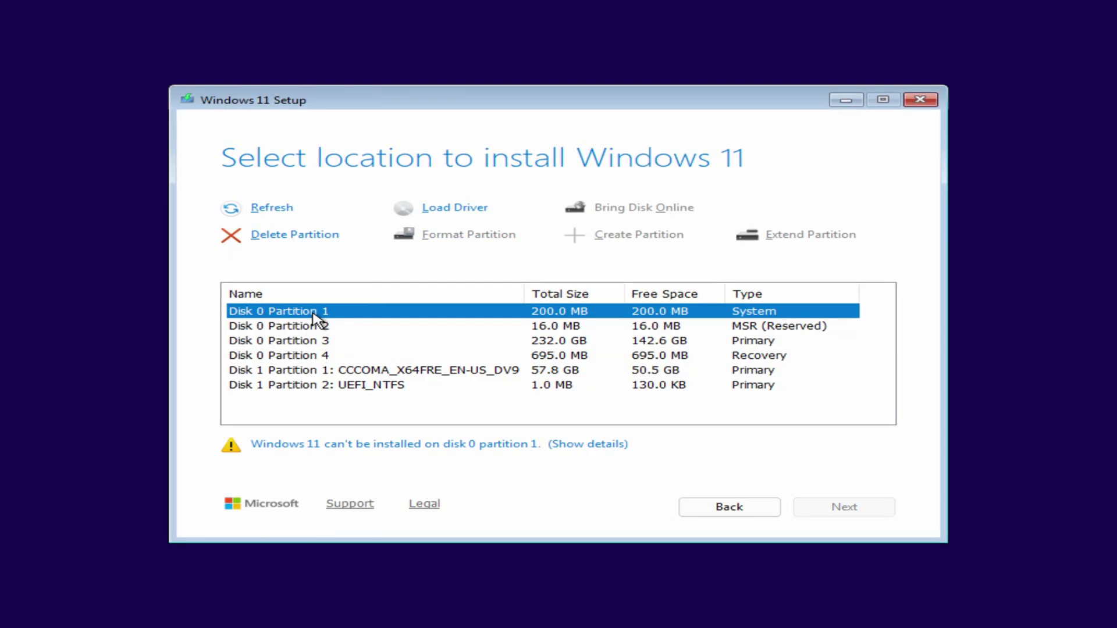
pyautogui.click(289, 238)
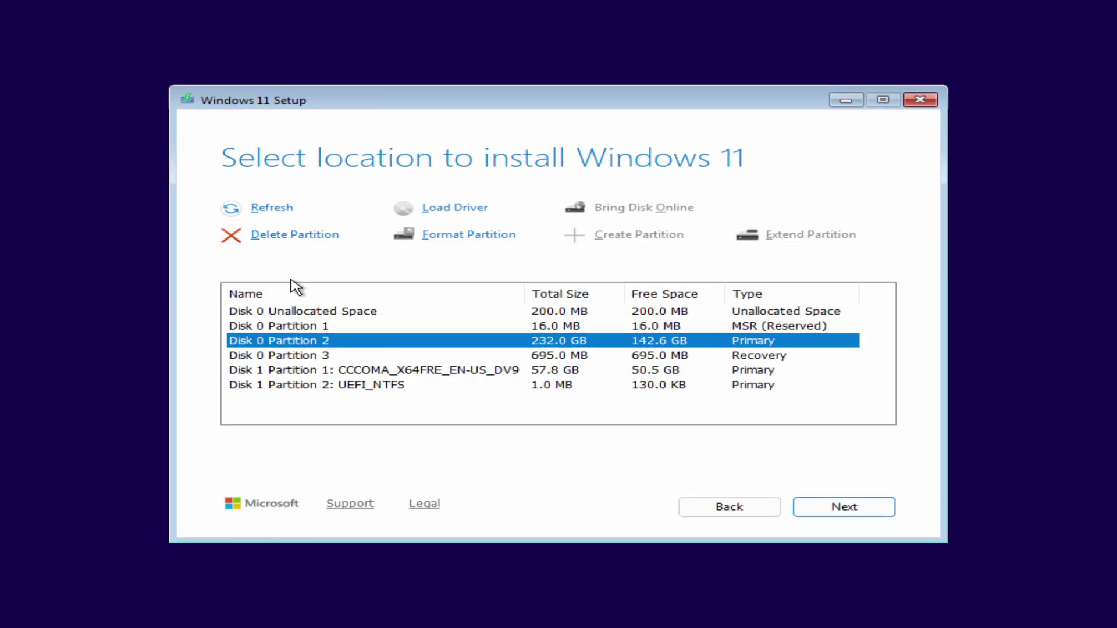
pyautogui.click(299, 326)
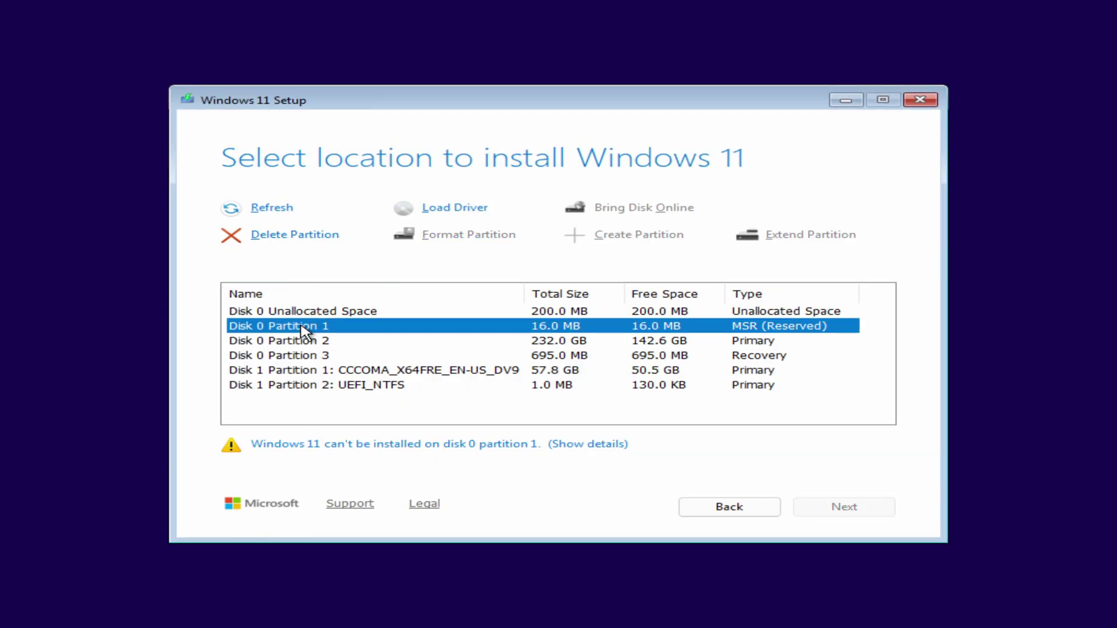
pyautogui.click(294, 235)
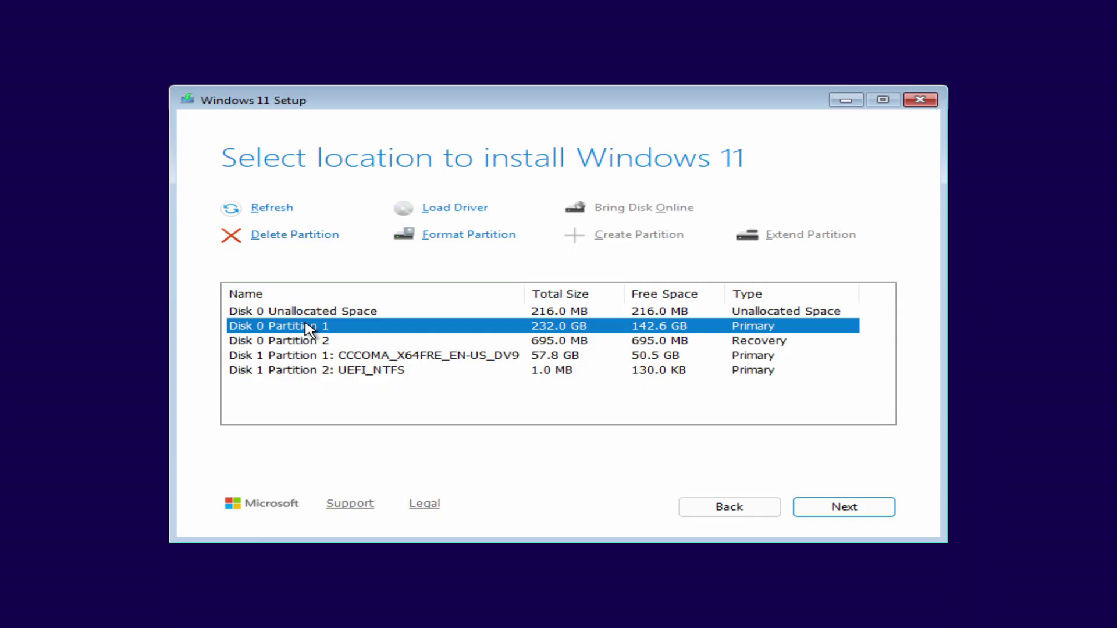
pyautogui.click(300, 238)
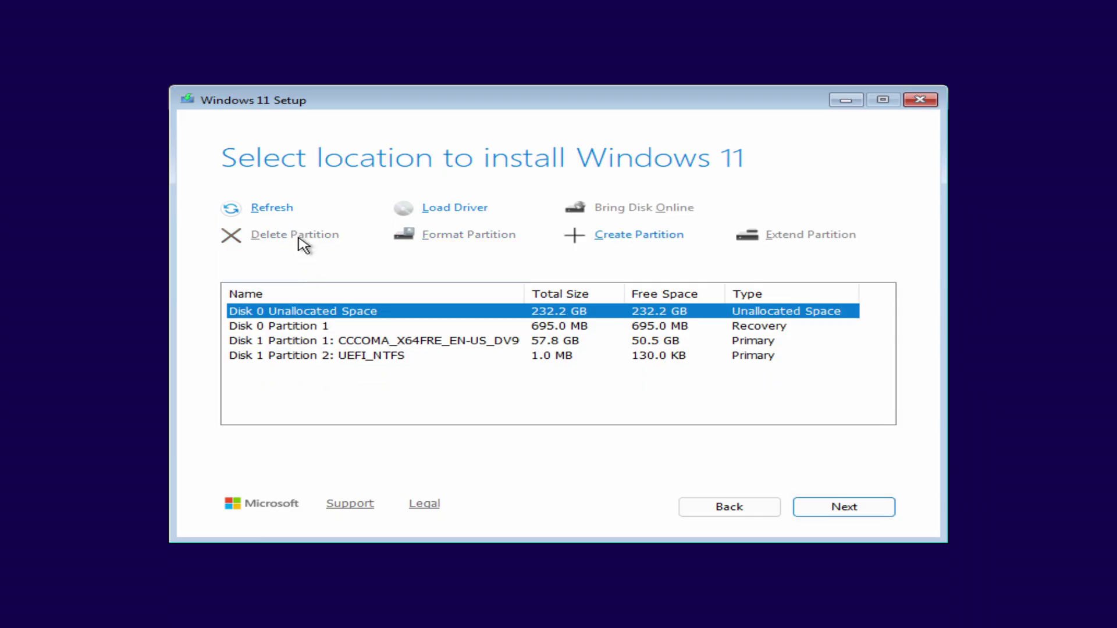
pyautogui.click(295, 327)
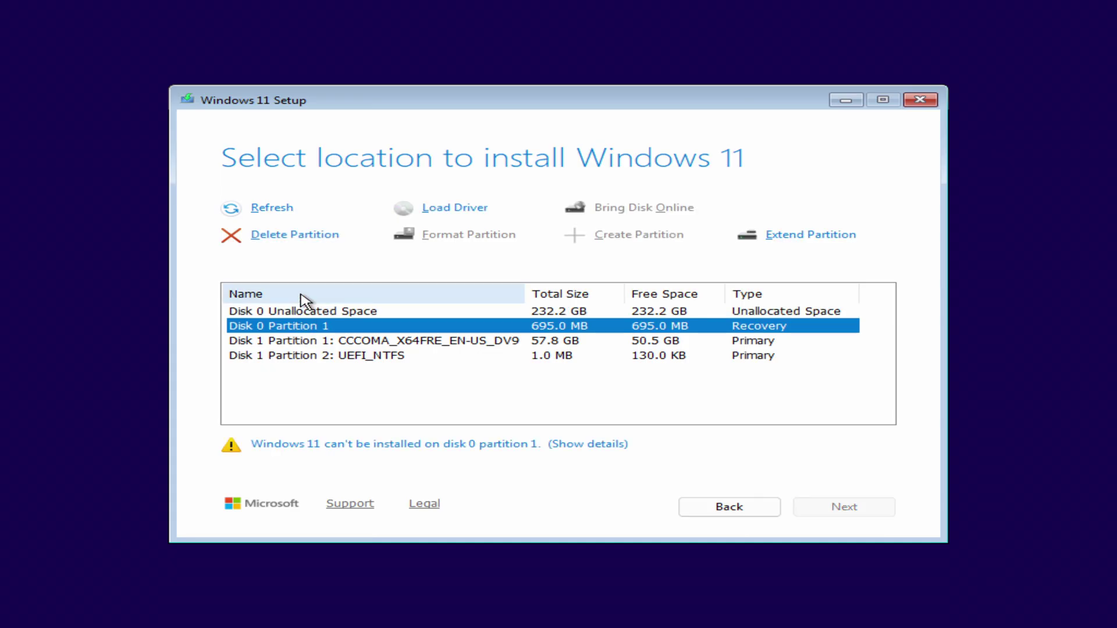
pyautogui.click(303, 246)
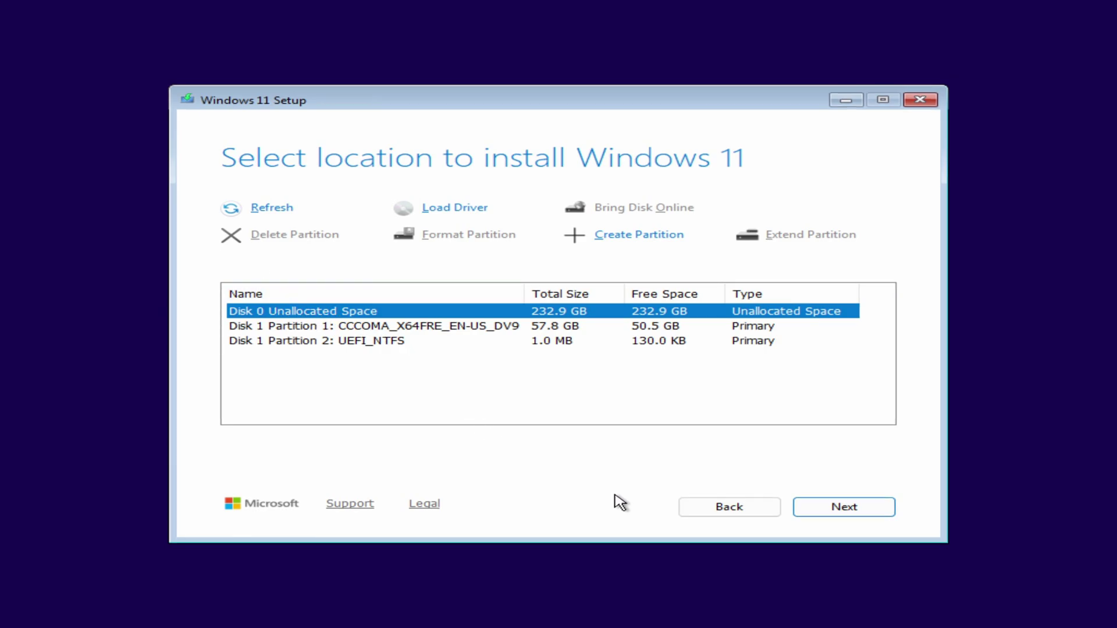
pyautogui.click(863, 512)
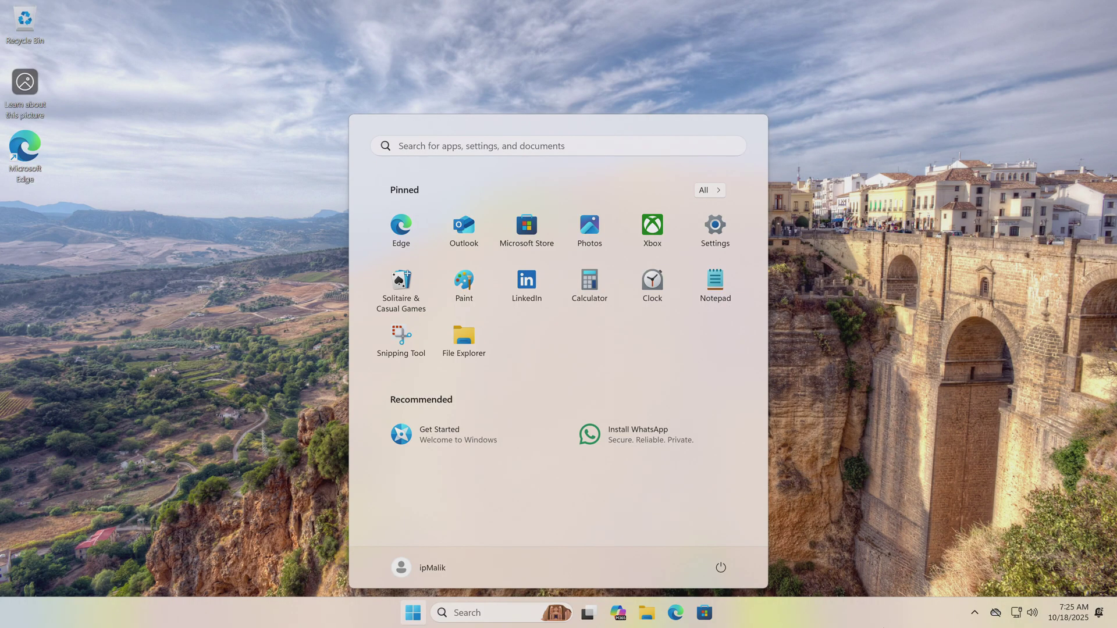
# Step: Check the edition and version under System > About in Settings
pyautogui.click(716, 228)
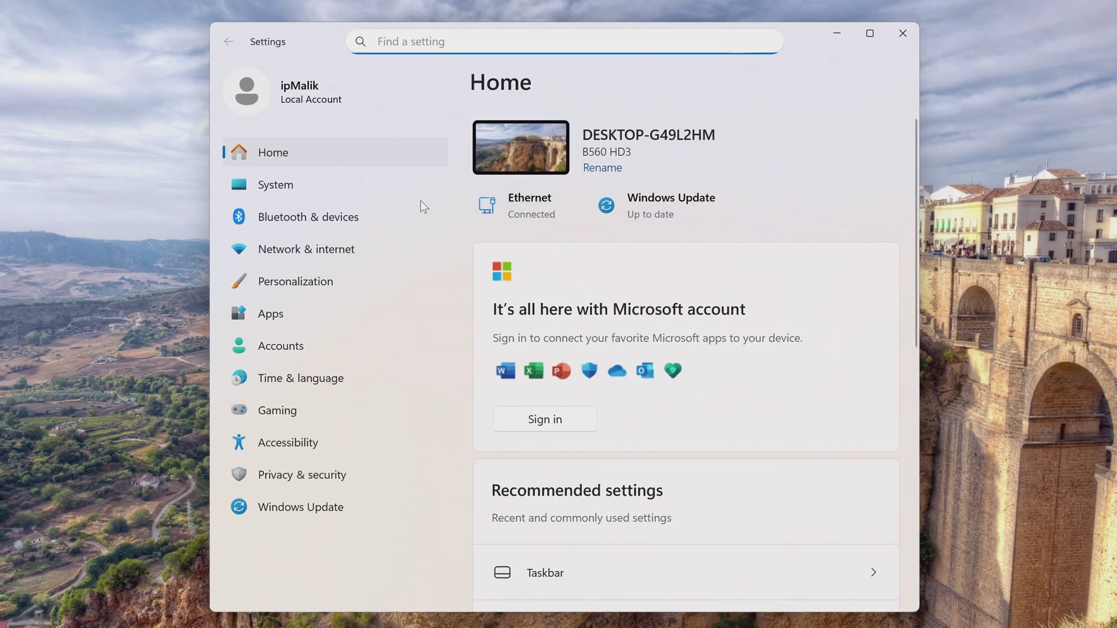
pyautogui.click(324, 187)
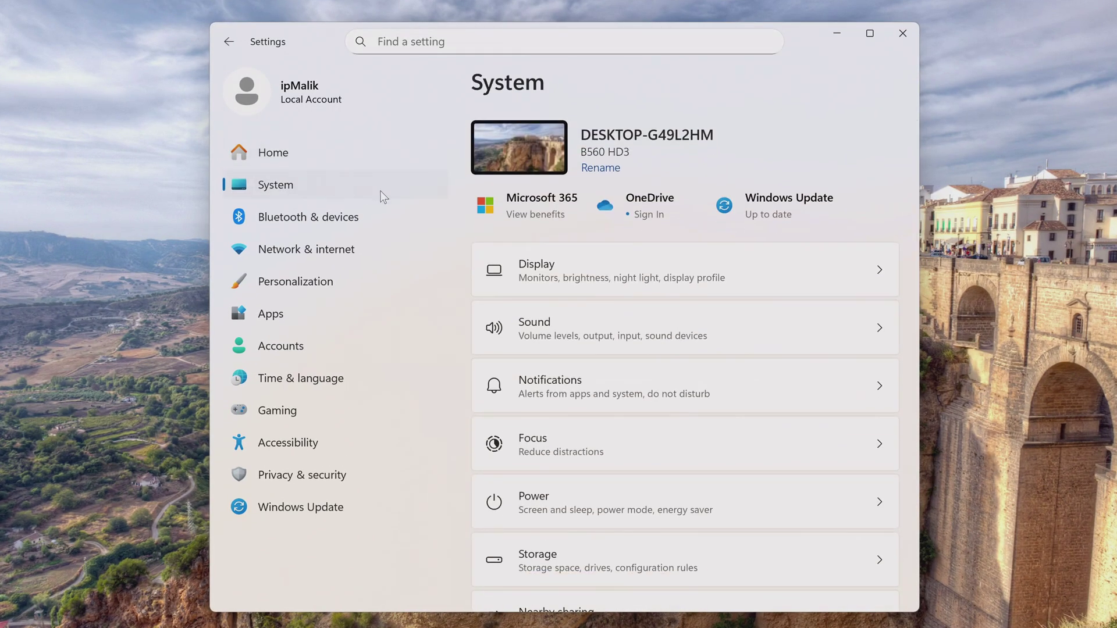
pyautogui.scroll(-10, 568, 303)
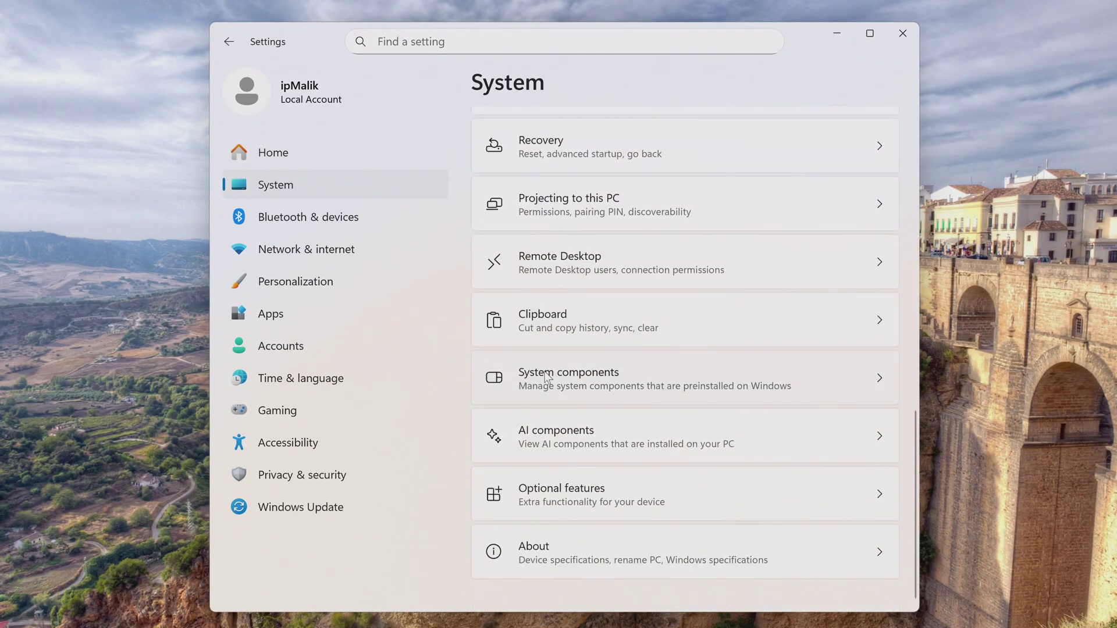
pyautogui.click(569, 551)
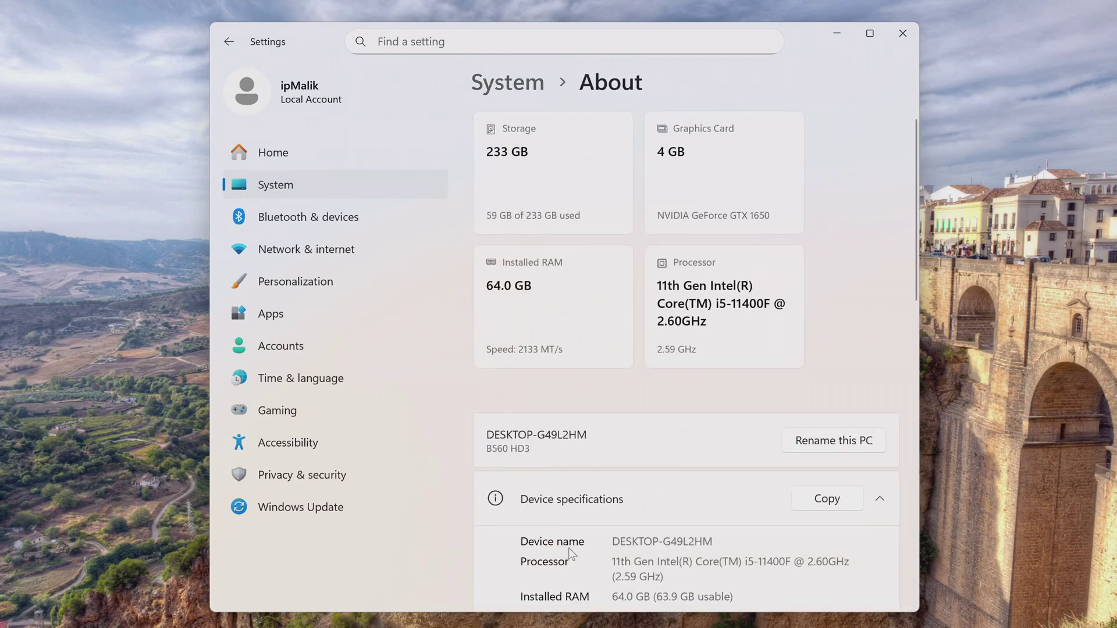
pyautogui.scroll(-9, 504, 481)
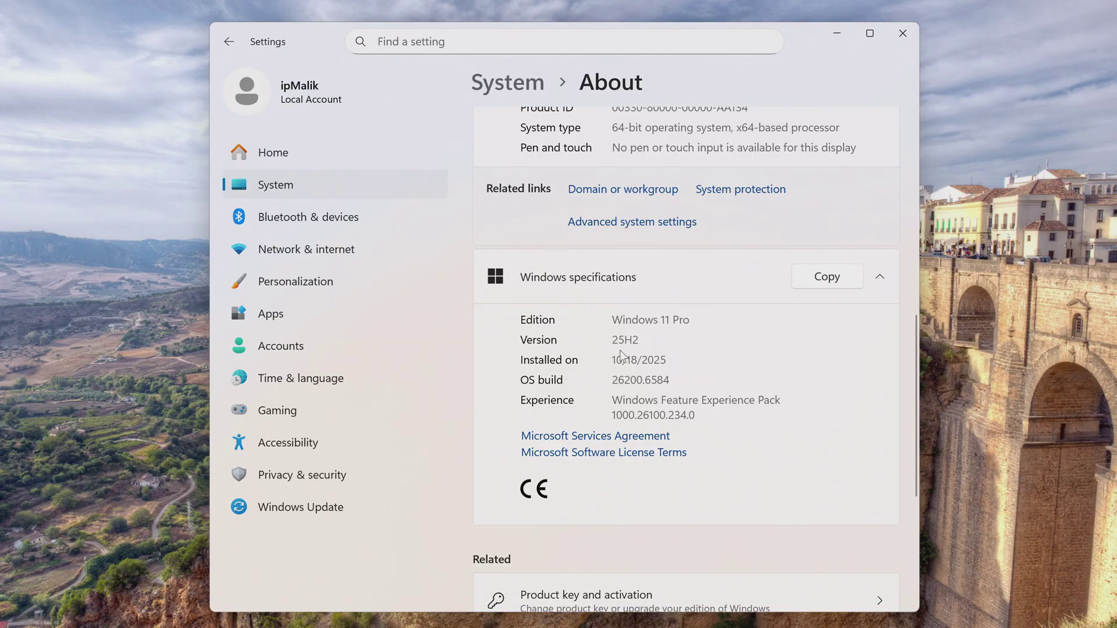
# Step: Open System > Activation and expand the activation state details
pyautogui.click(283, 189)
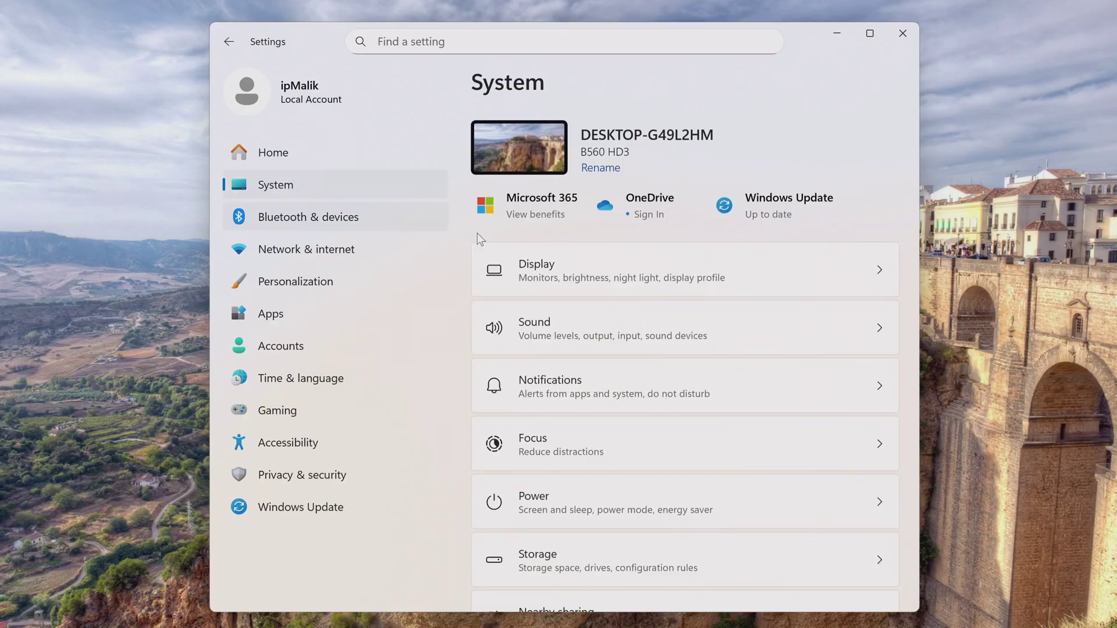
pyautogui.scroll(-1, 563, 294)
pyautogui.scroll(-5, 562, 290)
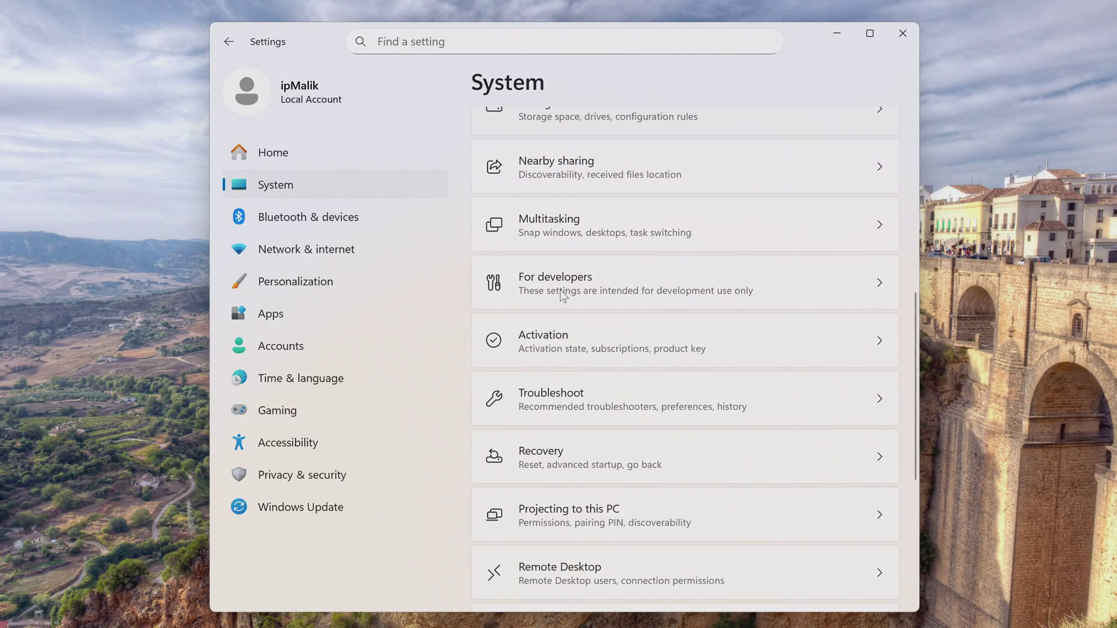
pyautogui.click(549, 349)
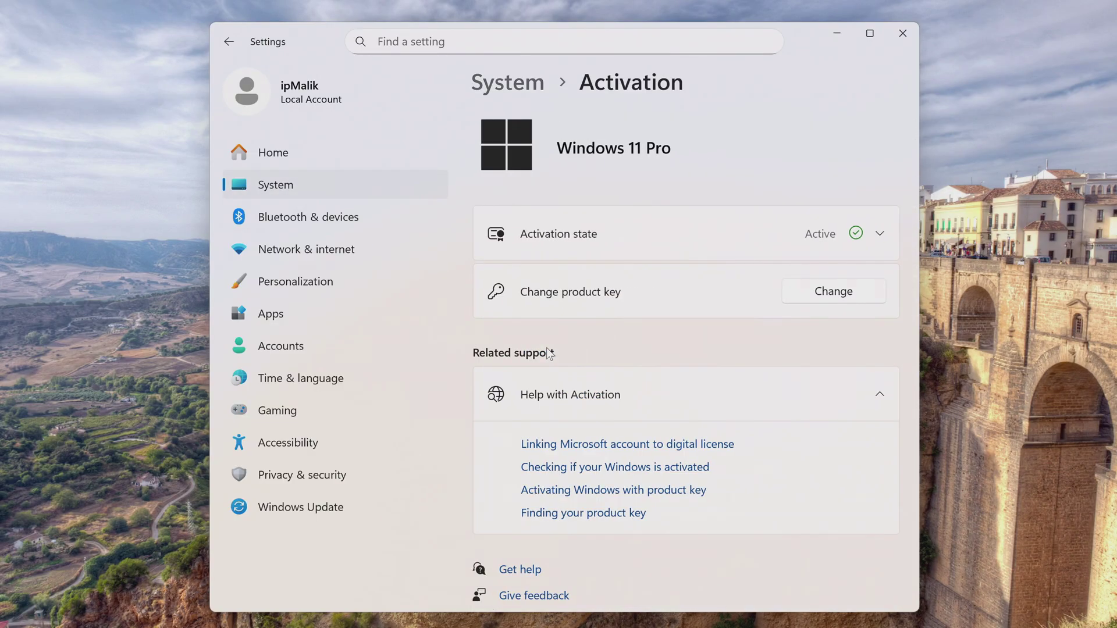
pyautogui.click(595, 250)
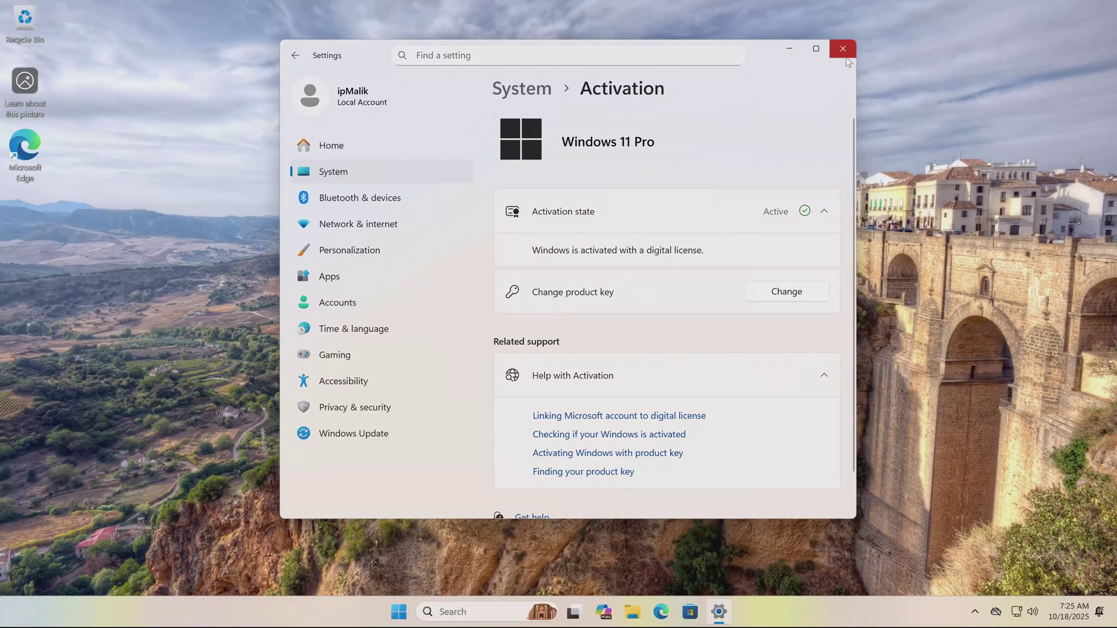
# Step: Close the Settings window to return to the Windows 11 desktop
pyautogui.click(846, 58)
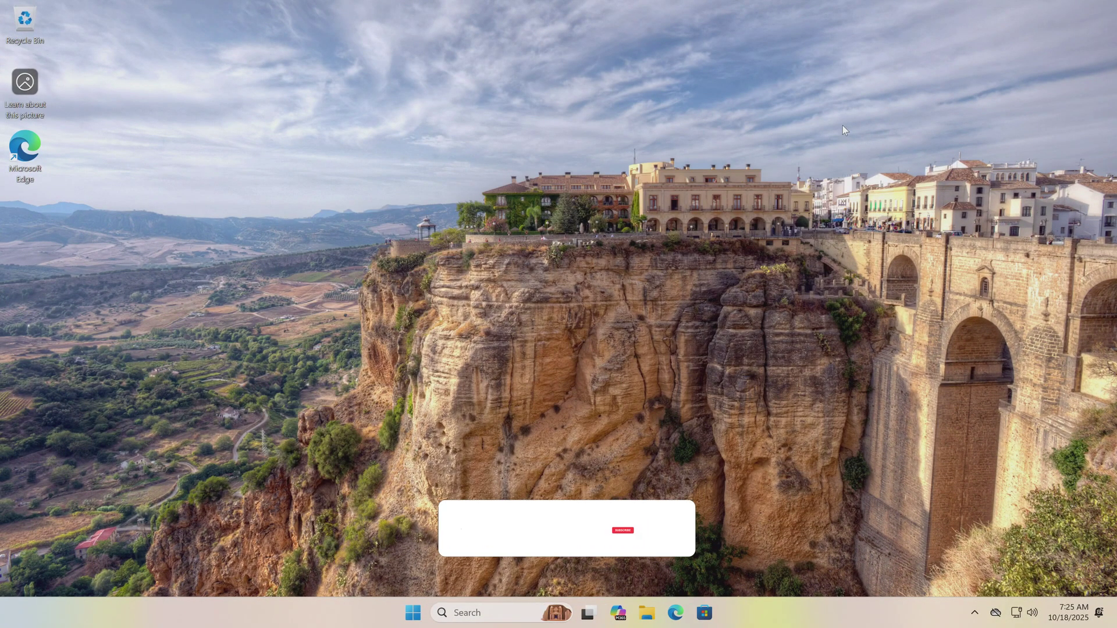